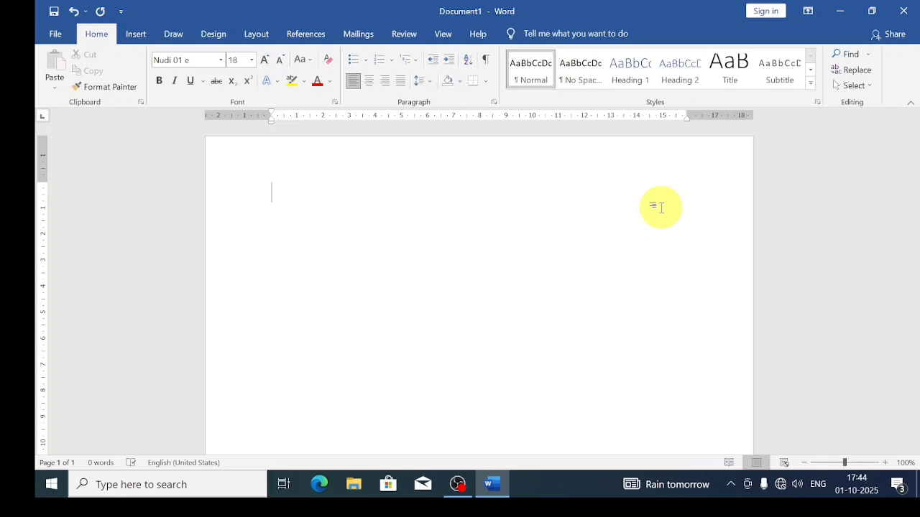
Type the title ಬಯೋ-ಡೇಟಾ centred, bold and underlined, then start a left-aligned line beneath it.
{"action": "type", "text": "b"}
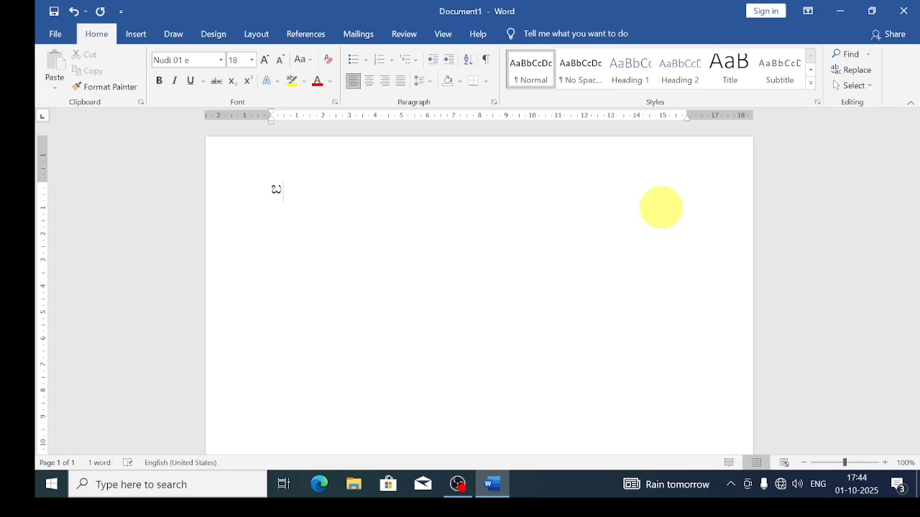
{"action": "type", "text": "yO-DETA"}
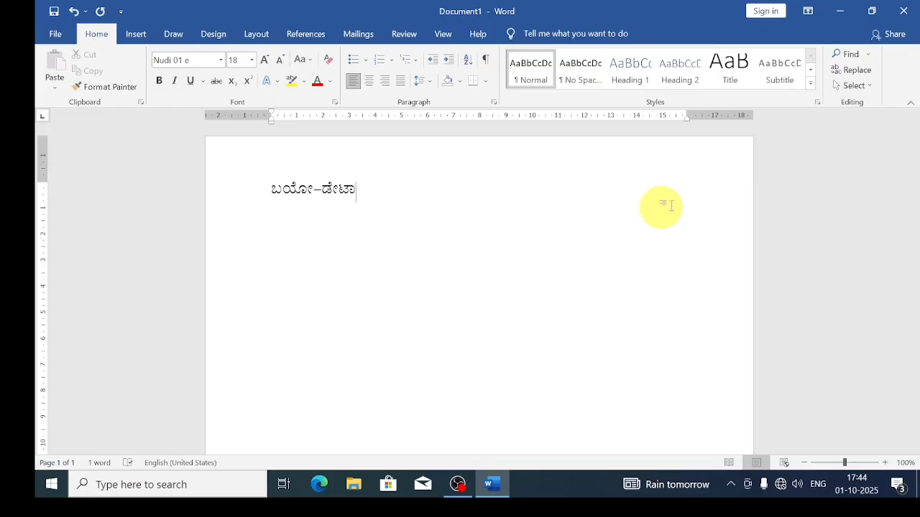
{"action": "left_click_drag", "start_coordinate": [386, 195], "coordinate": [254, 189]}
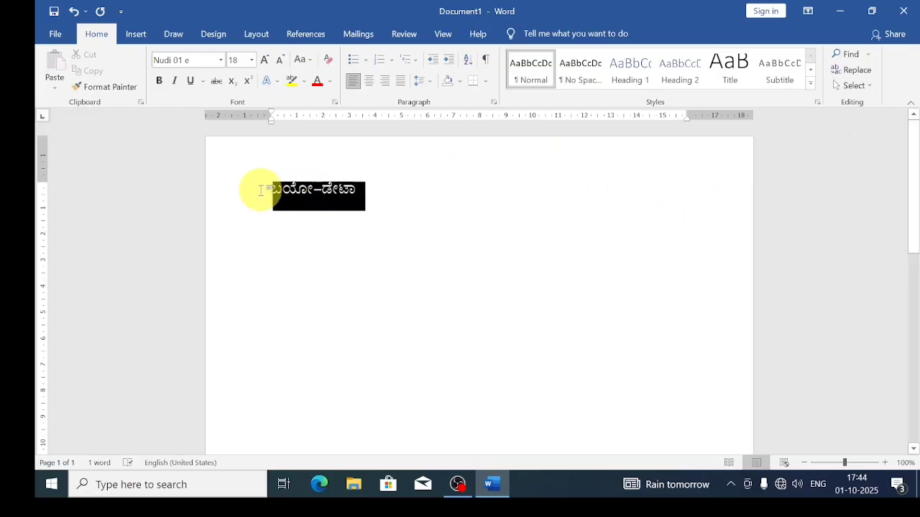
{"action": "left_click", "coordinate": [369, 81]}
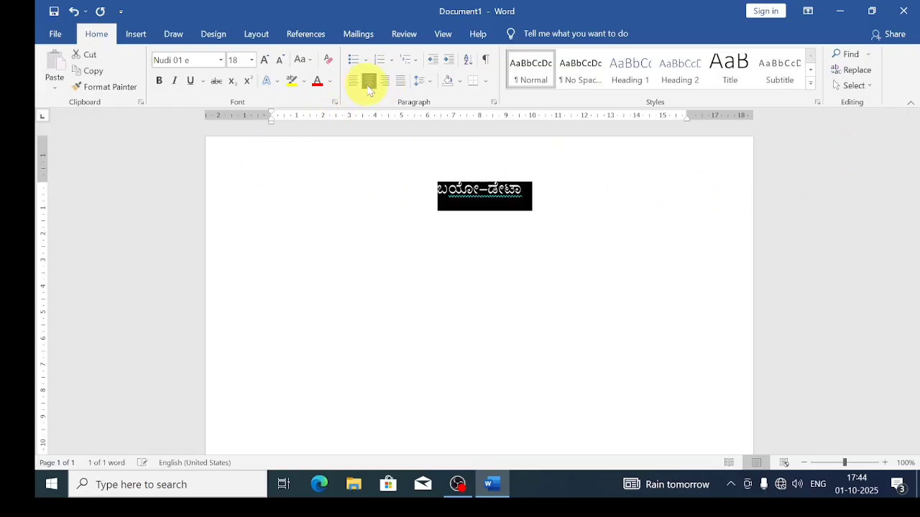
{"action": "left_click", "coordinate": [163, 81]}
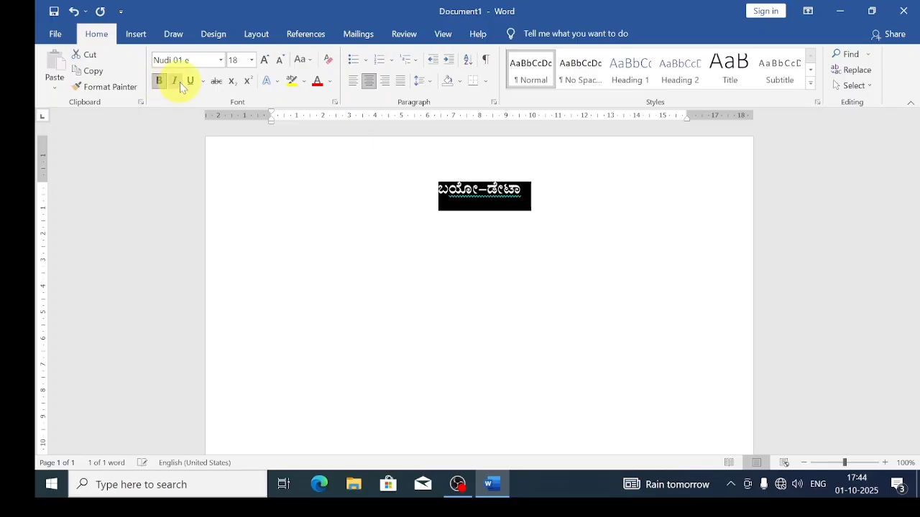
{"action": "left_click", "coordinate": [192, 84]}
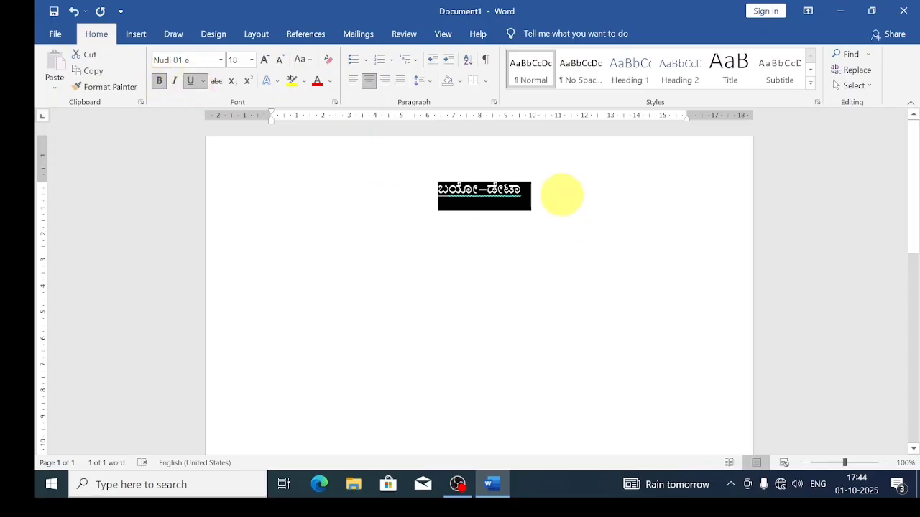
{"action": "left_click", "coordinate": [561, 195]}
{"action": "key", "text": "Return"}
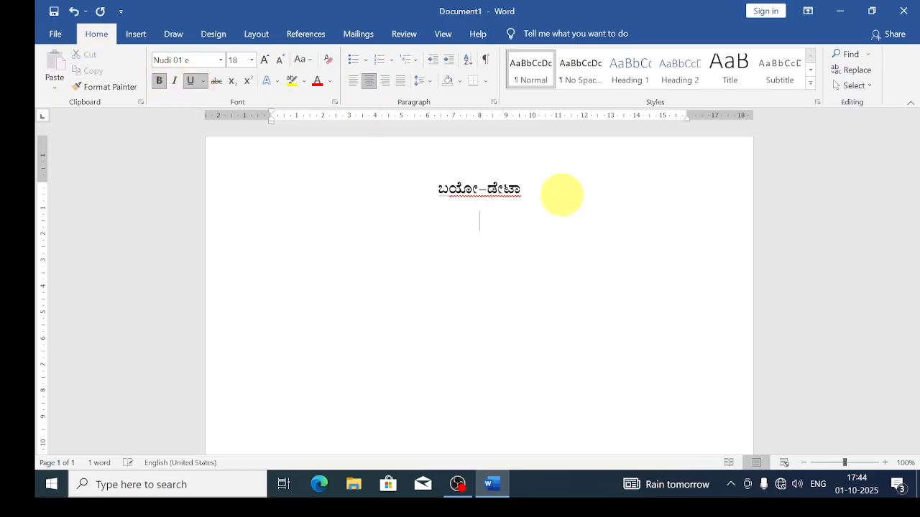
{"action": "left_click", "coordinate": [352, 81]}
Switch to plain size-16 text and add the ಹೆಸರು label with its colon tabbed out.
{"action": "left_click", "coordinate": [190, 83]}
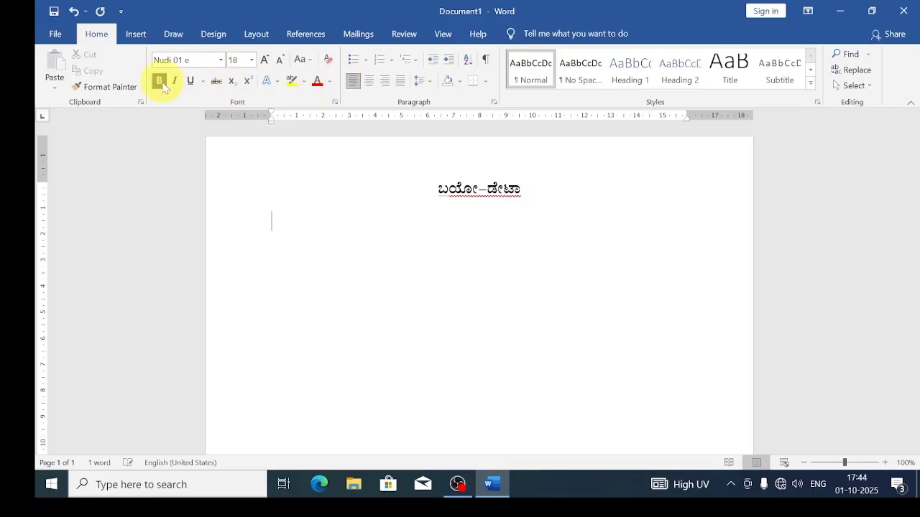
{"action": "left_click", "coordinate": [162, 82]}
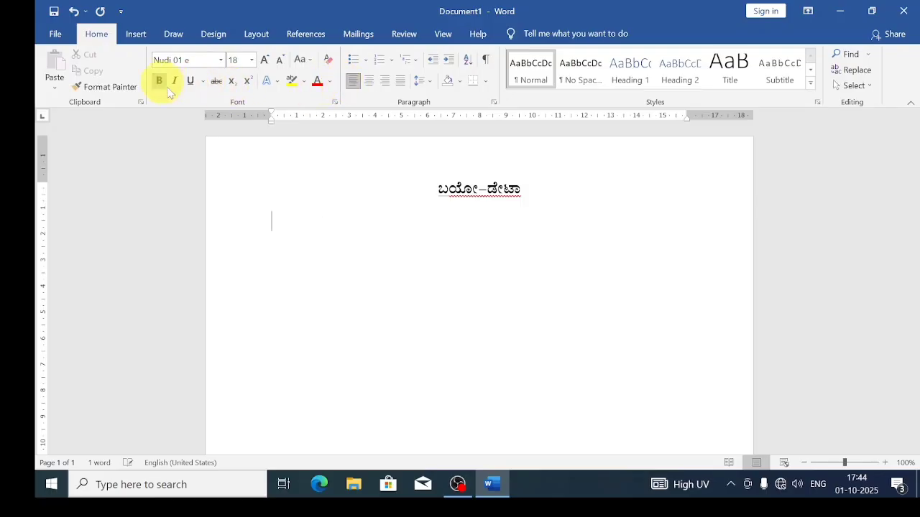
{"action": "left_click", "coordinate": [279, 61]}
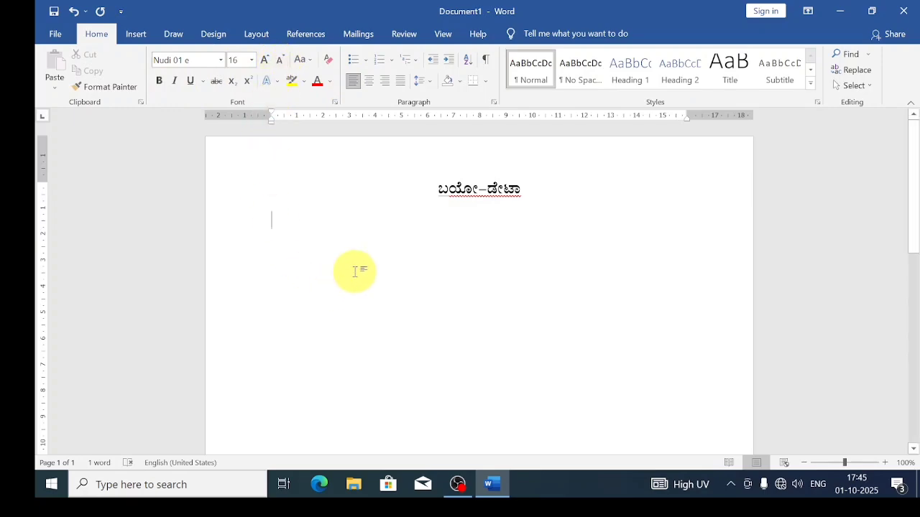
{"action": "type", "text": "ಹೆಸರ"}
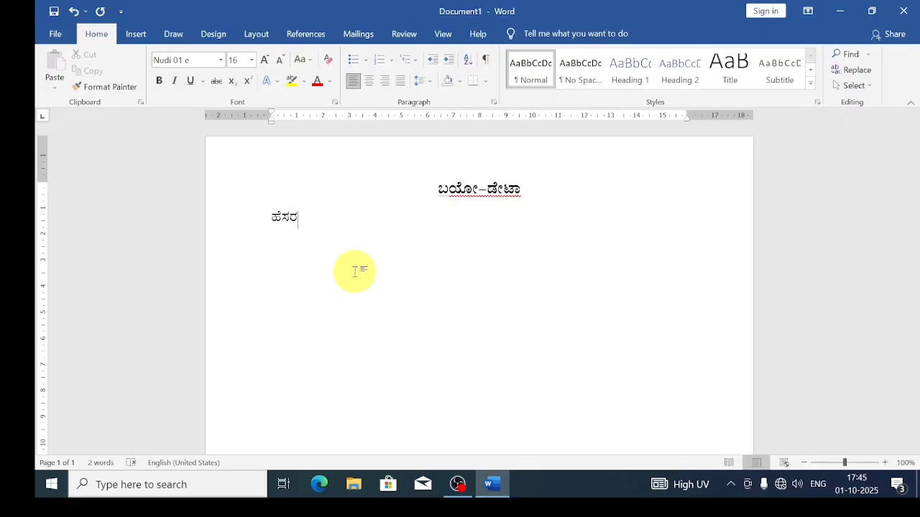
{"action": "type", "text": "ು:"}
{"action": "key", "text": "Left"}
{"action": "key", "text": "Tab"}
{"action": "key", "text": "Tab"}
{"action": "key", "text": "Tab"}
{"action": "key", "text": "Tab"}
{"action": "key", "text": "Tab"}
{"action": "key", "text": "Tab"}
{"action": "key", "text": "BackSpace"}
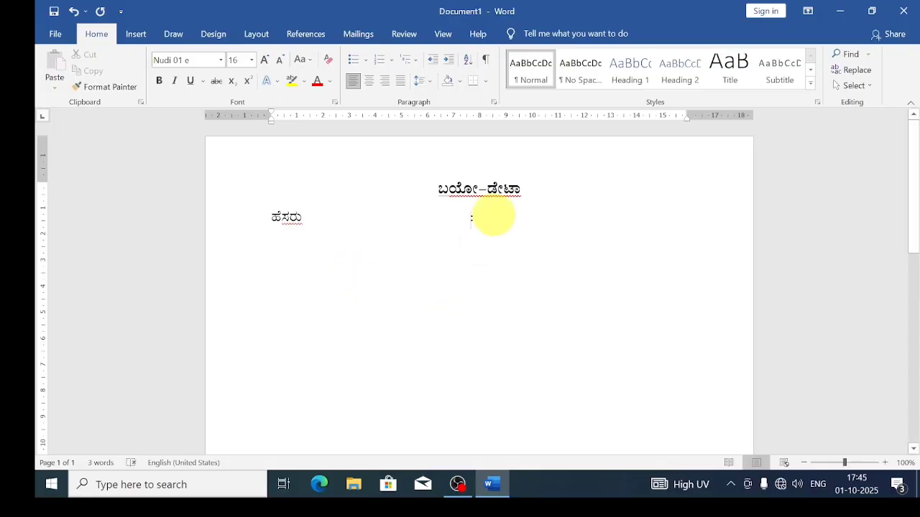
{"action": "left_click", "coordinate": [494, 215]}
{"action": "key", "text": "Return"}
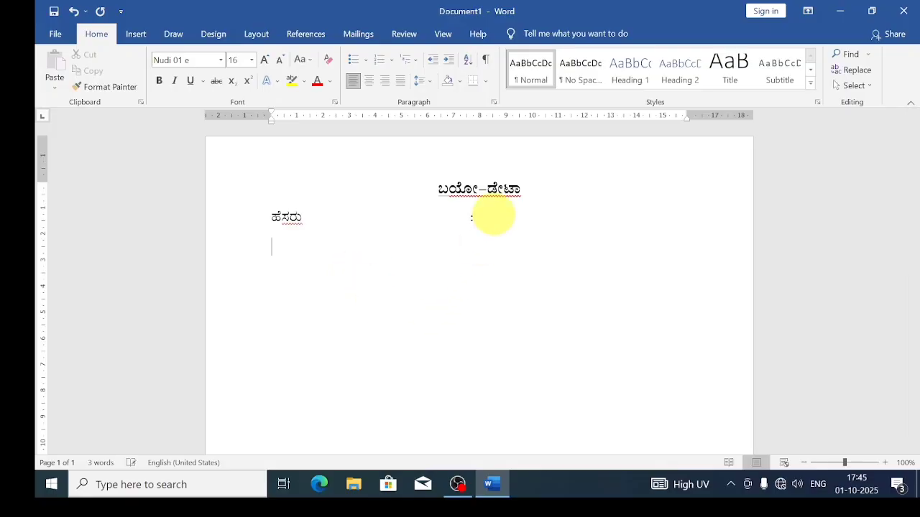
Add the ತಂದೆಯ ಹೆಸರು and ಜನ್ಮ ದಿನಾಂಕ labels, each colon aligned with ಹೆಸರು.
{"action": "type", "text": "ತಂದೆಯ ಹ"}
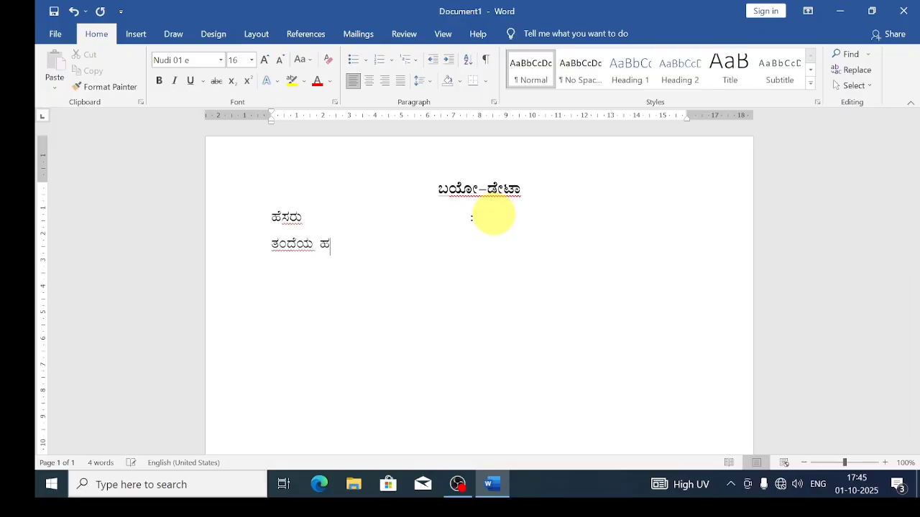
{"action": "type", "text": "ೆಸರು:"}
{"action": "key", "text": "Left"}
{"action": "key", "text": "Tab"}
{"action": "key", "text": "Tab"}
{"action": "key", "text": "Tab"}
{"action": "key", "text": "Tab"}
{"action": "key", "text": "Right"}
{"action": "key", "text": "Return"}
{"action": "type", "text": "ಜನ್ಮ ದಿನಾಂಕ:"}
{"action": "key", "text": "BackSpace"}
{"action": "key", "text": "Tab"}
{"action": "type", "text": ":"}
{"action": "key", "text": "Tab"}
{"action": "key", "text": "Tab"}
{"action": "key", "text": "Tab"}
{"action": "key", "text": "Return"}
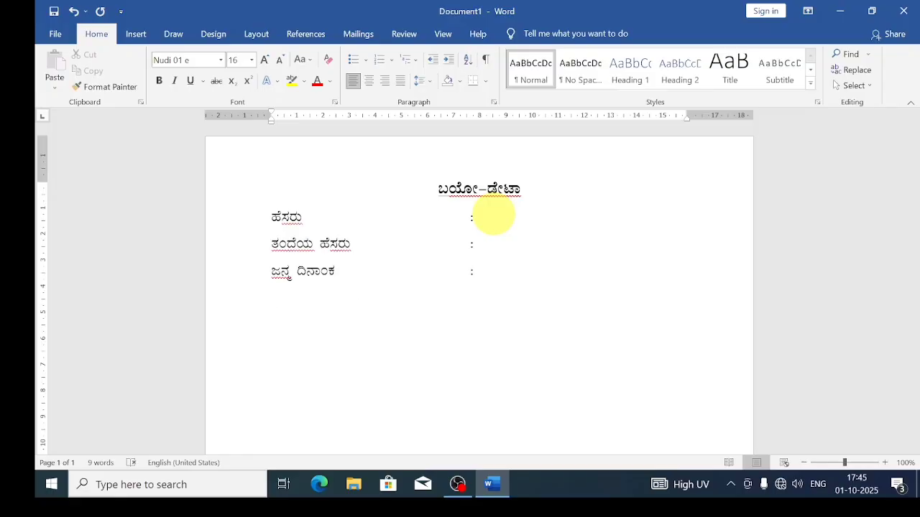
Add the ಲಿಂಗ label with its colon lined up under the others.
{"action": "type", "text": "ಲಿ"}
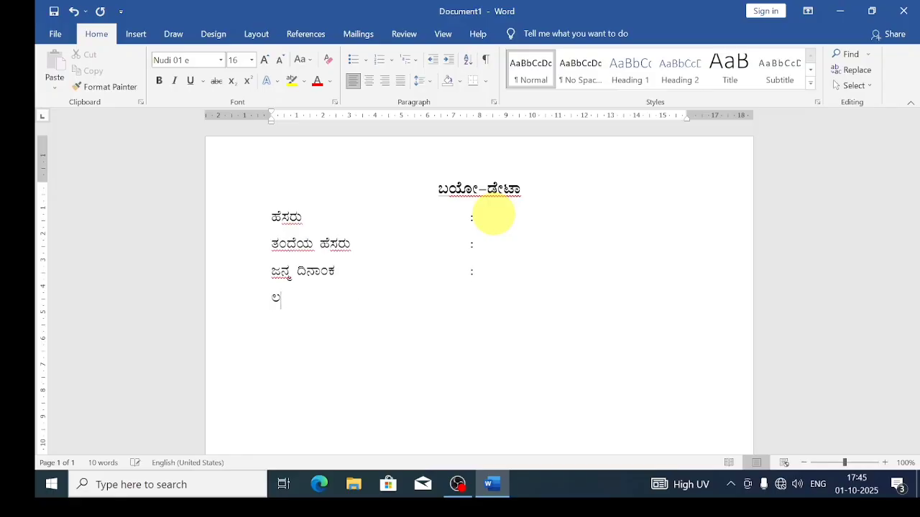
{"action": "type", "text": "ಂಗ"}
{"action": "key", "text": "Tab"}
{"action": "key", "text": "Tab"}
{"action": "key", "text": "Tab"}
{"action": "type", "text": ":"}
{"action": "key", "text": "Tab"}
{"action": "key", "text": "Tab"}
{"action": "key", "text": "Tab"}
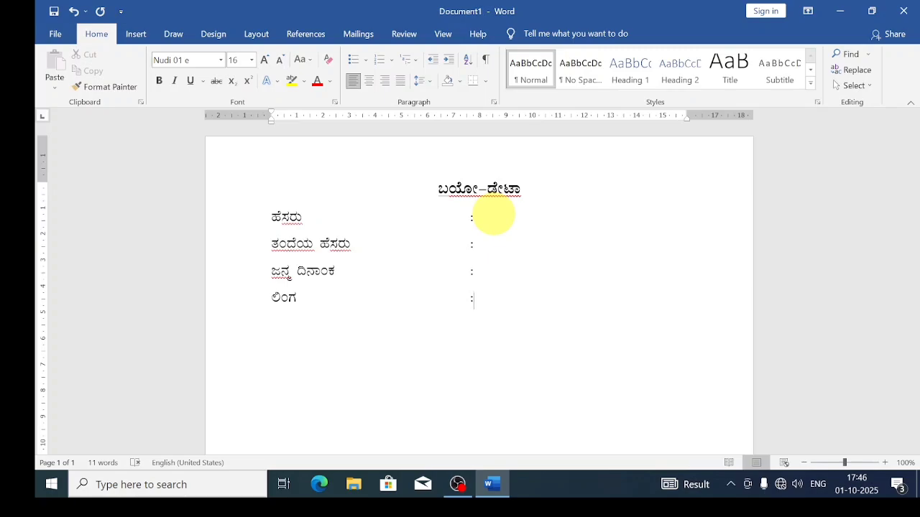
{"action": "key", "text": "Return"}
Add the ವೈವಾಹಿಕ ಸ್ಥಿತಿ label with its colon tabbed into the column.
{"action": "type", "text": "ವೈವಾಹಿಕ ಸ್ಥಿತಿ"}
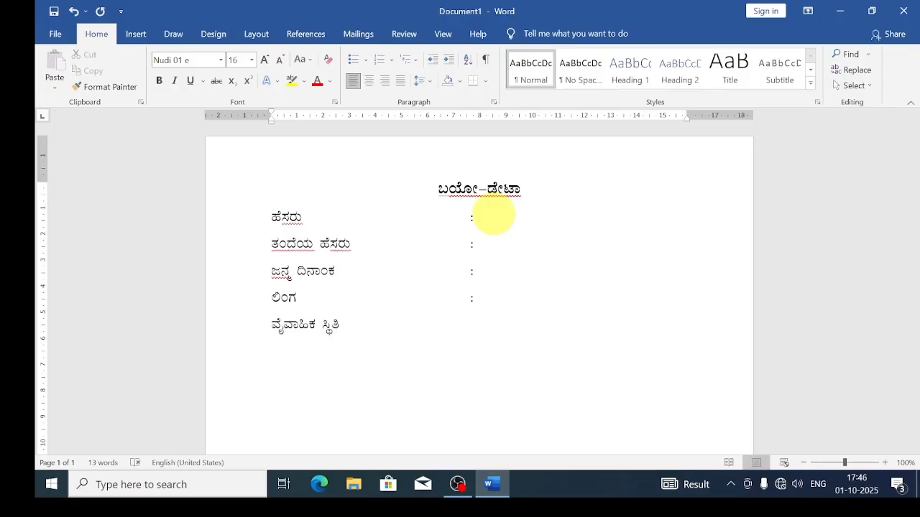
{"action": "type", "text": ":"}
{"action": "key", "text": "Left"}
{"action": "key", "text": "Tab"}
{"action": "key", "text": "Tab"}
{"action": "key", "text": "Tab"}
{"action": "key", "text": "Tab"}
{"action": "key", "text": "Right"}
{"action": "key", "text": "Return"}
Add the ತಿಳಿದಿರುವ ಭಾಷೆಗಳು label with its colon aligned to the others.
{"action": "type", "text": "ತಿಳ"}
{"action": "type", "text": "ದಿರುವ ಭಾಷ"}
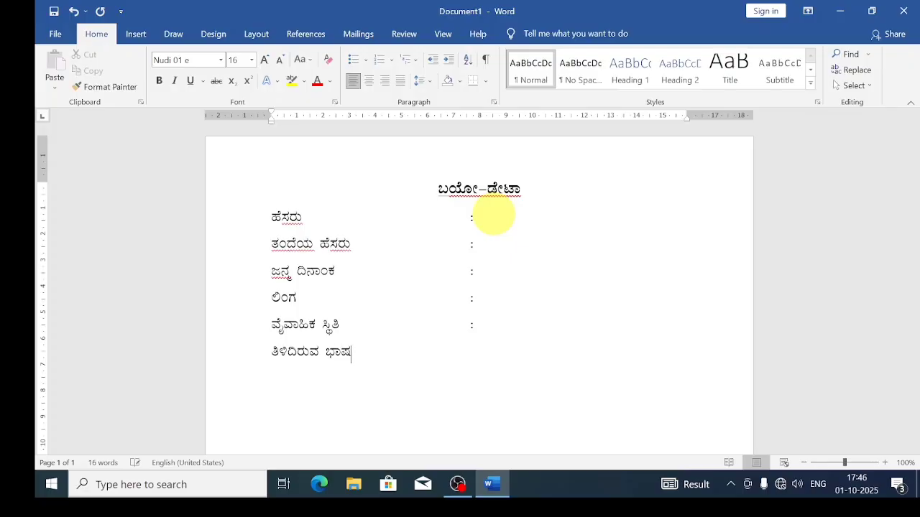
{"action": "type", "text": "ೆಗಳು:"}
{"action": "key", "text": "Left"}
{"action": "key", "text": "Tab"}
{"action": "key", "text": "Tab"}
{"action": "key", "text": "Tab"}
{"action": "key", "text": "BackSpace"}
{"action": "key", "text": "Right"}
{"action": "key", "text": "Return"}
Add the ವಿದ್ಯಾರ್ಹತೆ and ಕಂಪ್ಯೂಟರ್ ಜ್ಞಾನ labels, tabbing their colons into line.
{"action": "type", "text": "ವಿದ್ಯ"}
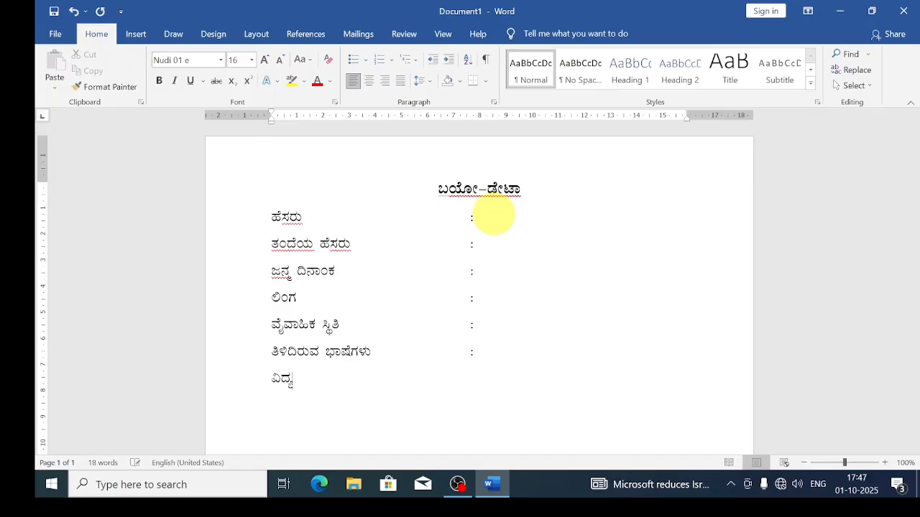
{"action": "type", "text": "ಾ"}
{"action": "type", "text": "ಹ"}
{"action": "type", "text": "ರ್ತೆ"}
{"action": "type", "text": "ಃ"}
{"action": "key", "text": "Tab"}
{"action": "key", "text": "Tab"}
{"action": "key", "text": "Tab"}
{"action": "key", "text": "Tab"}
{"action": "key", "text": "Tab"}
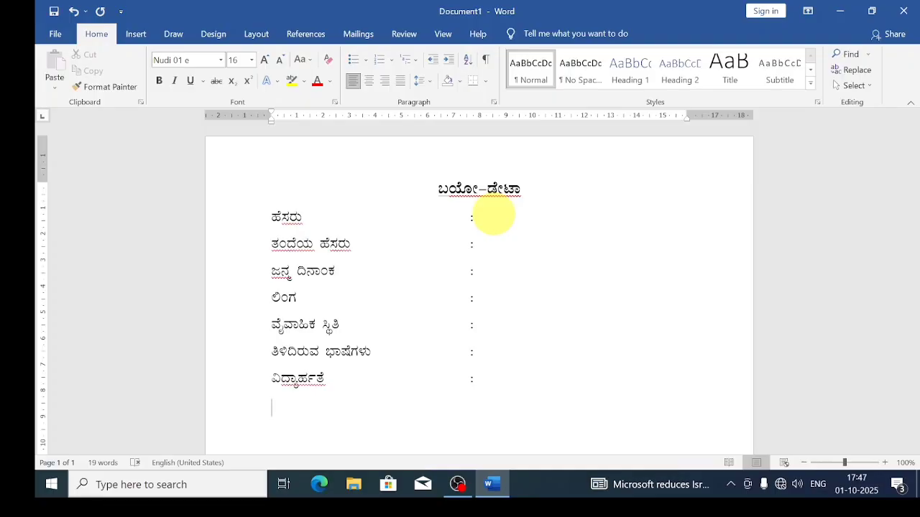
{"action": "left_click", "coordinate": [911, 6]}
{"action": "type", "text": "ಕ"}
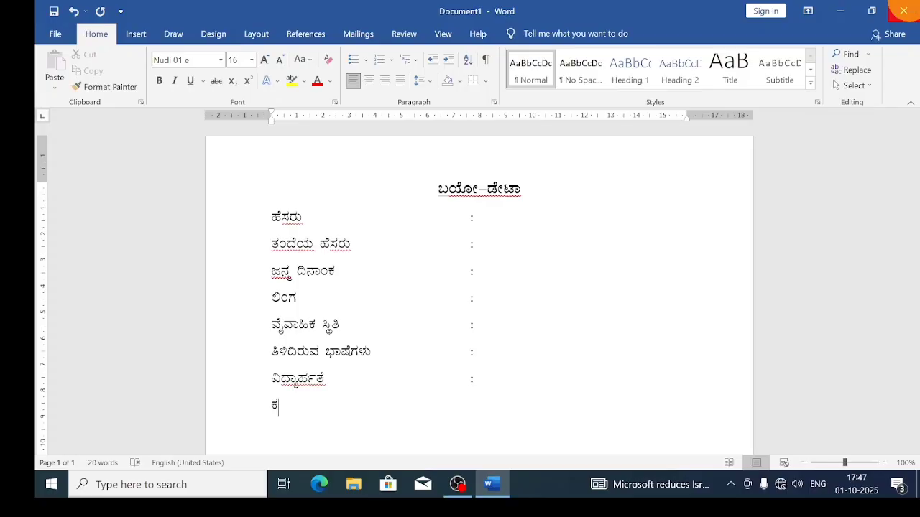
{"action": "type", "text": "ಂಪ್ಯೂಟರ್ "}
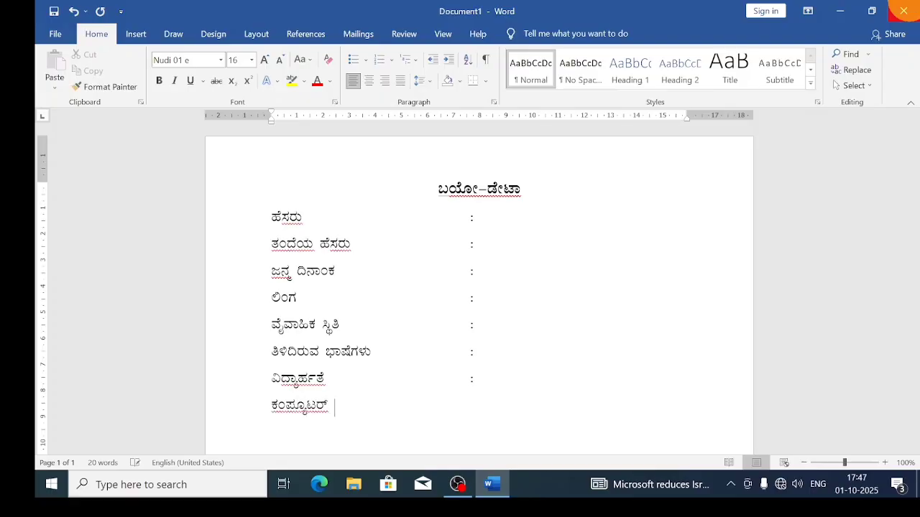
{"action": "type", "text": "ಜ್ಞಾನಃ"}
{"action": "key", "text": "Left"}
{"action": "key", "text": "Tab"}
{"action": "key", "text": "Tab"}
{"action": "key", "text": "Tab"}
{"action": "key", "text": "Tab"}
{"action": "key", "text": "Return"}
Type the ಕೆಲಸದ ಅನುಭವ label and tab across to the colon column.
{"action": "type", "text": "ಕೆಲಸದ "}
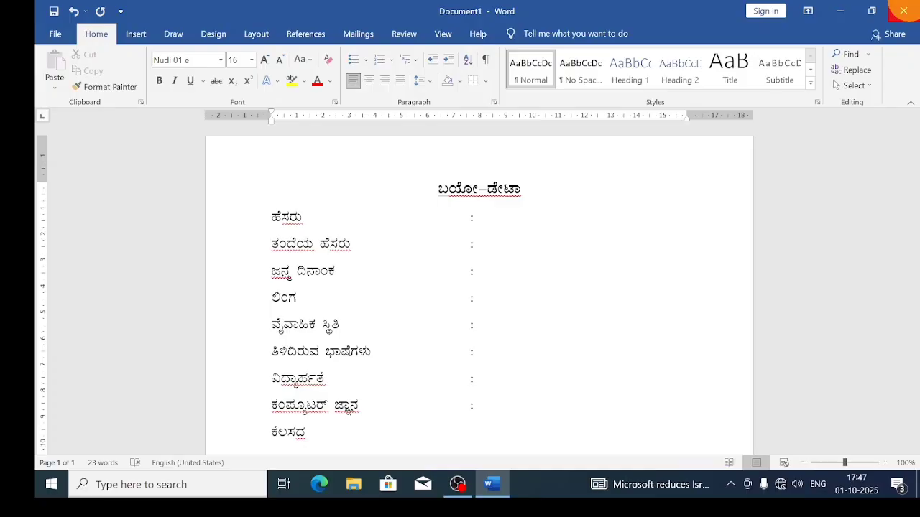
{"action": "type", "text": "ಅನುಭವ:"}
{"action": "key", "text": "BackSpace"}
{"action": "key", "text": "Tab"}
{"action": "key", "text": "Tab"}
{"action": "key", "text": "Tab"}
{"action": "key", "text": "Tab"}
Finish the ಕೆಲಸದ ಅನುಭವ colon and add ಇಮೇಲ್ ಐಡಿ with an aligned colon.
{"action": "type", "text": ":"}
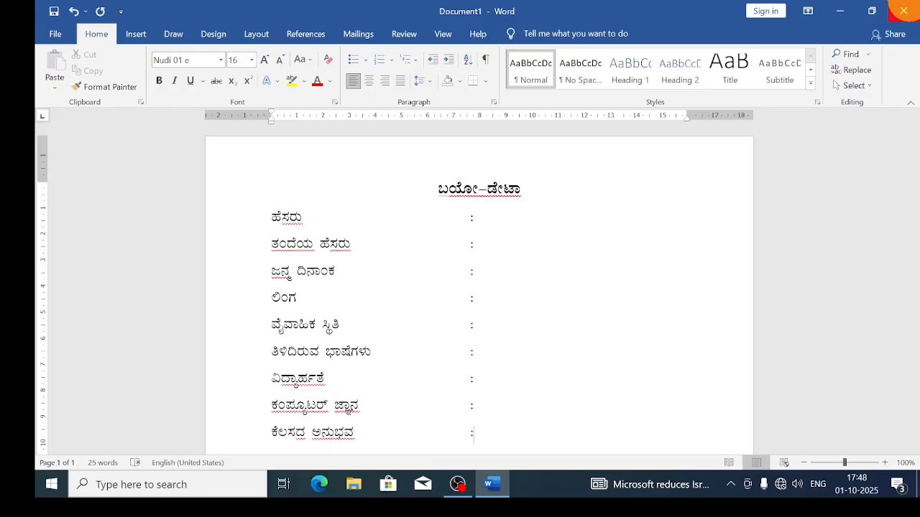
{"action": "key", "text": "Return"}
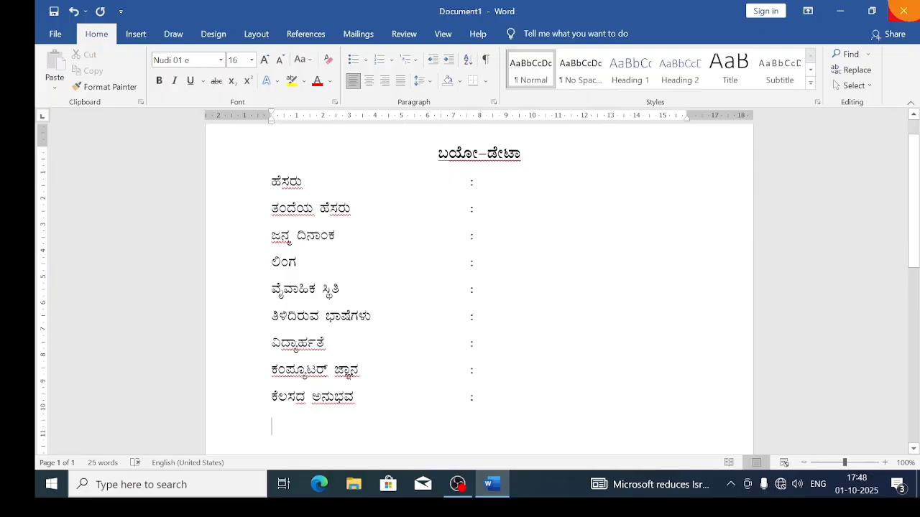
{"action": "type", "text": "ಇಮ"}
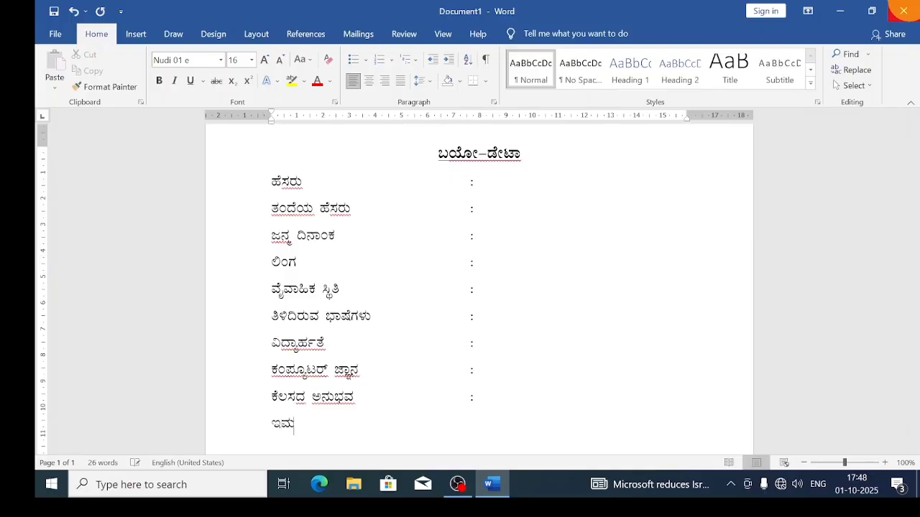
{"action": "type", "text": "ೇಲ್ ಐಡಿ"}
{"action": "key", "text": "Tab"}
{"action": "type", "text": ":"}
{"action": "key", "text": "Tab"}
{"action": "key", "text": "Tab"}
{"action": "key", "text": "Tab"}
{"action": "key", "text": "Return"}
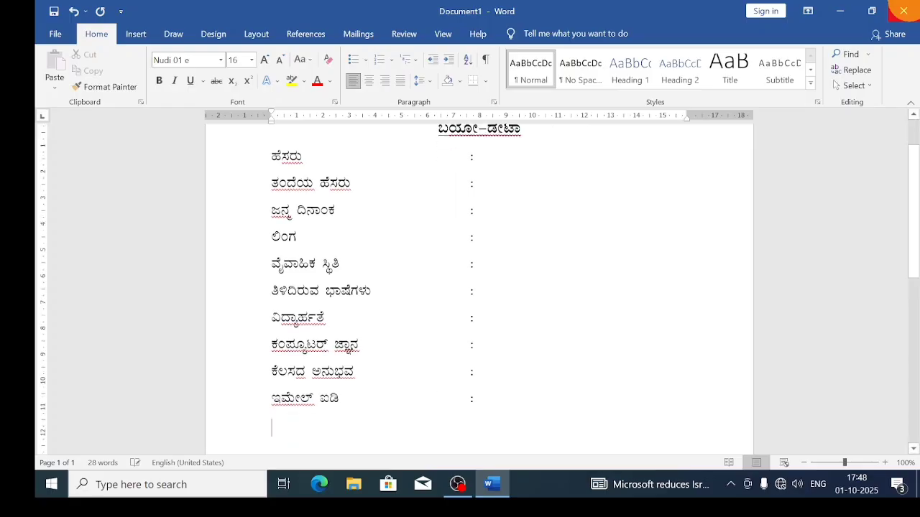
Add the ಮೊಬೈಲ್ ನಂಬರ label with its colon moved into the column.
{"action": "type", "text": "ಮೊಬ"}
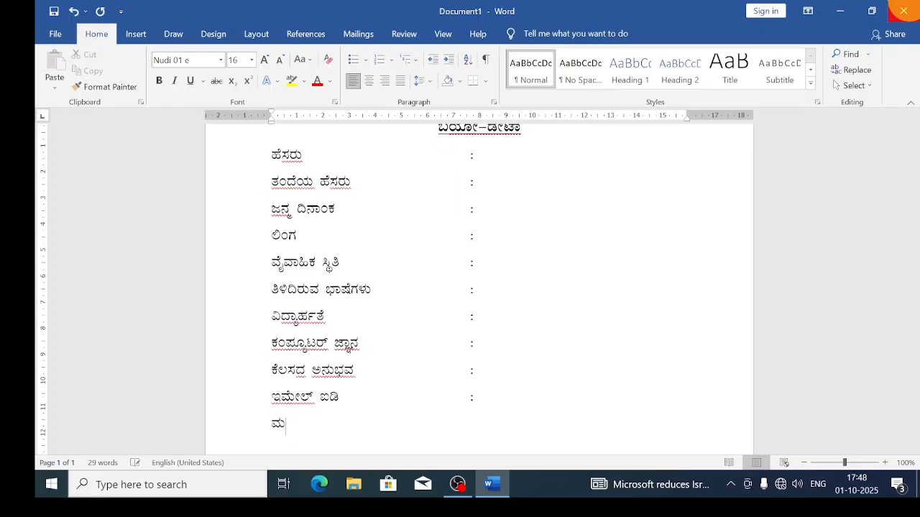
{"action": "type", "text": "ೈಲ್ ನಂಬರ"}
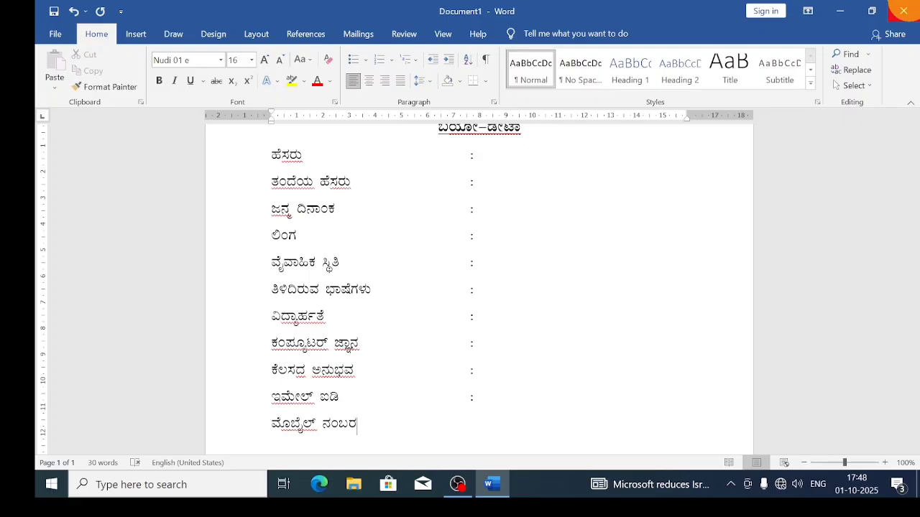
{"action": "type", "text": ":"}
{"action": "key", "text": "BackSpace"}
{"action": "key", "text": "Tab"}
{"action": "key", "text": "Tab"}
{"action": "key", "text": "Tab"}
{"action": "type", "text": ":"}
{"action": "key", "text": "Return"}
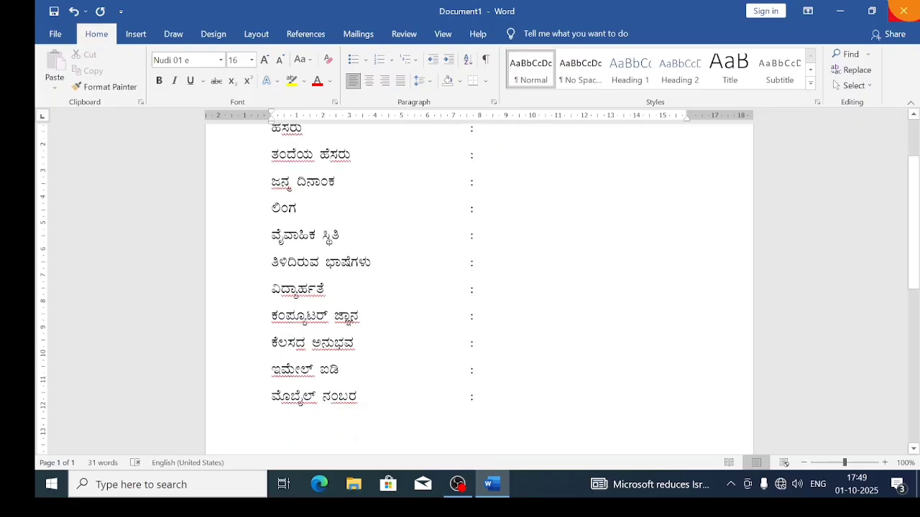
Add the ಹವ್ಯಾಸಗಳು and ಖಾಯಂ ವಿಳಾಸ labels, each colon aligned with the rest.
{"action": "type", "text": "ಹ"}
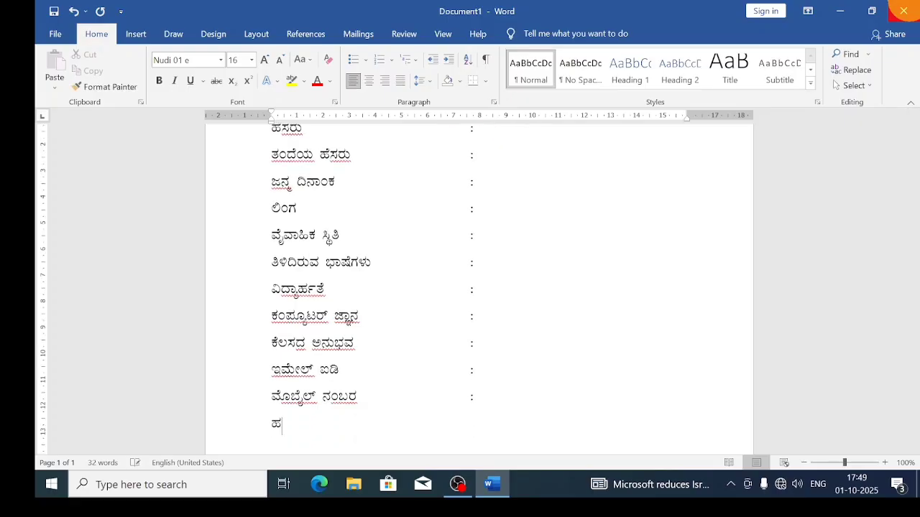
{"action": "type", "text": "ವ್ಯಾಸಗಳು:"}
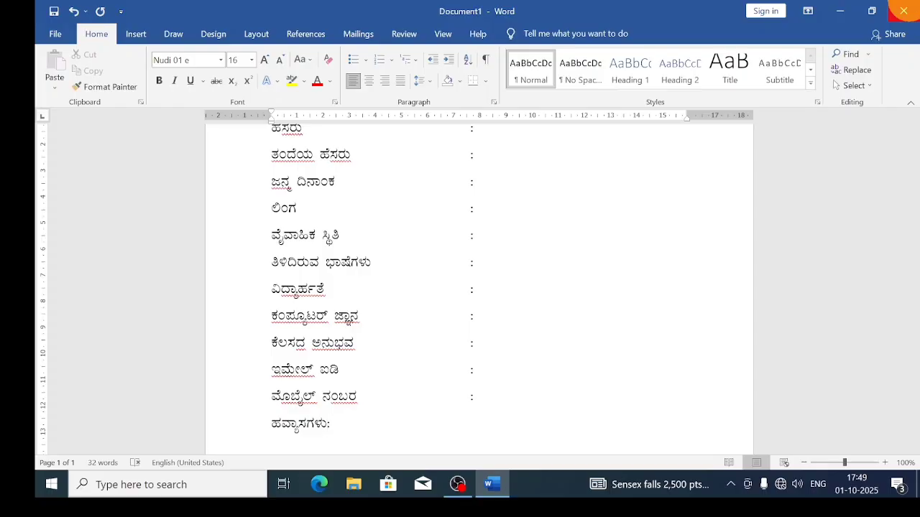
{"action": "key", "text": "Left"}
{"action": "key", "text": "Tab"}
{"action": "key", "text": "Tab"}
{"action": "key", "text": "Tab"}
{"action": "key", "text": "Tab"}
{"action": "key", "text": "Tab"}
{"action": "key", "text": "Return"}
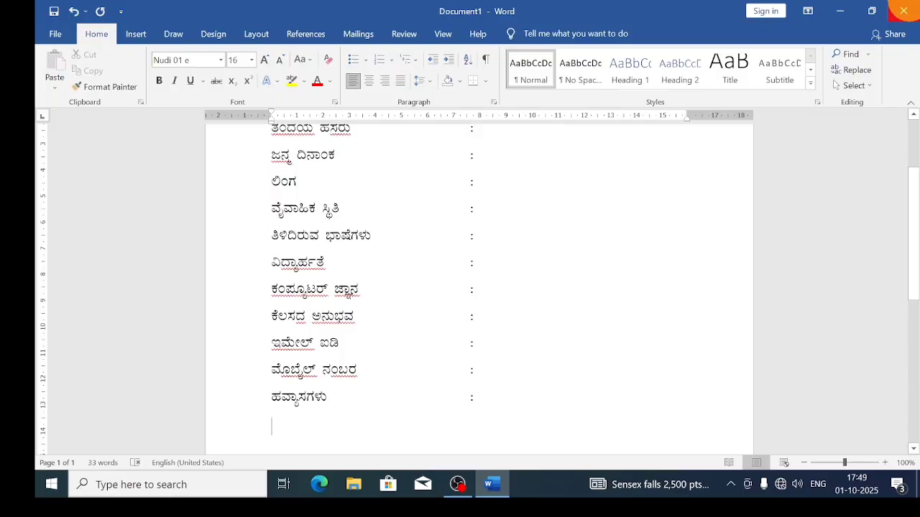
{"action": "type", "text": "ಖಾಯ"}
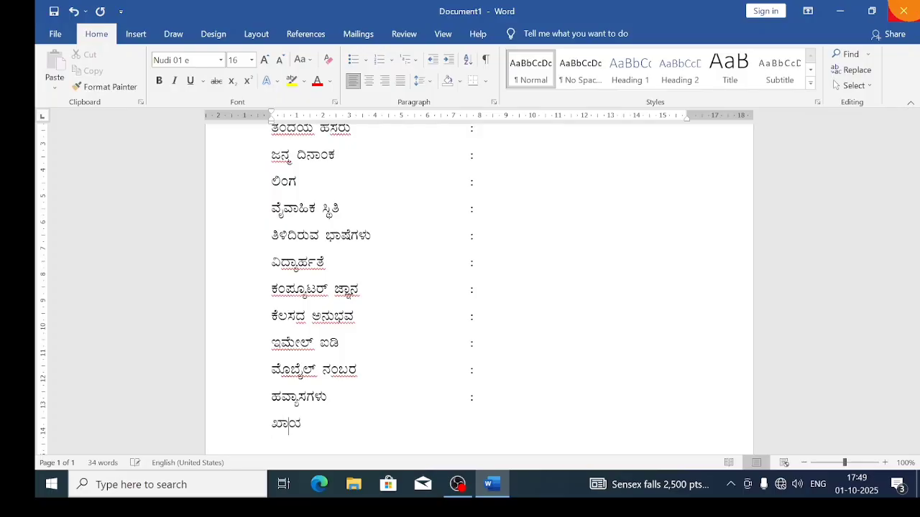
{"action": "type", "text": "ಂ ವಿಳಾಸ:"}
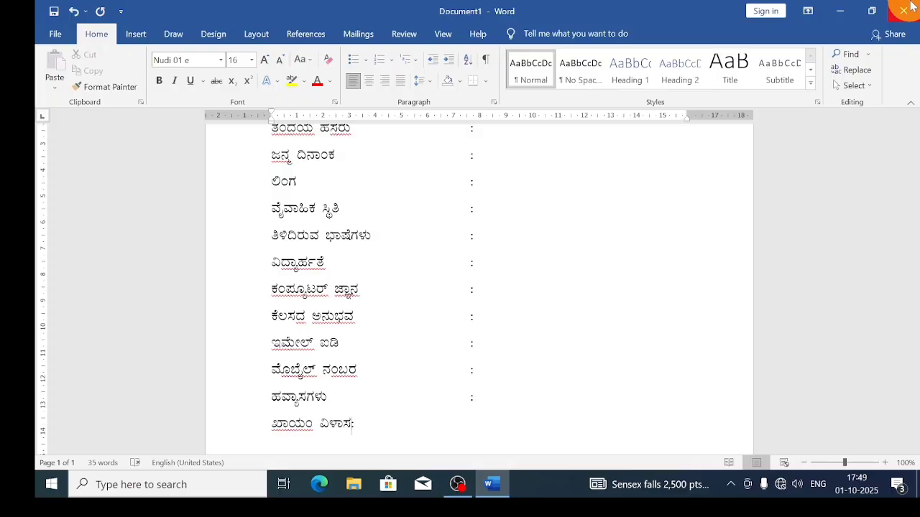
{"action": "key", "text": "Tab"}
{"action": "key", "text": "Tab"}
{"action": "key", "text": "Tab"}
{"action": "key", "text": "Tab"}
{"action": "type", "text": ":"}
{"action": "scroll", "coordinate": [557, 384], "scroll_direction": "down", "scroll_amount": 2}
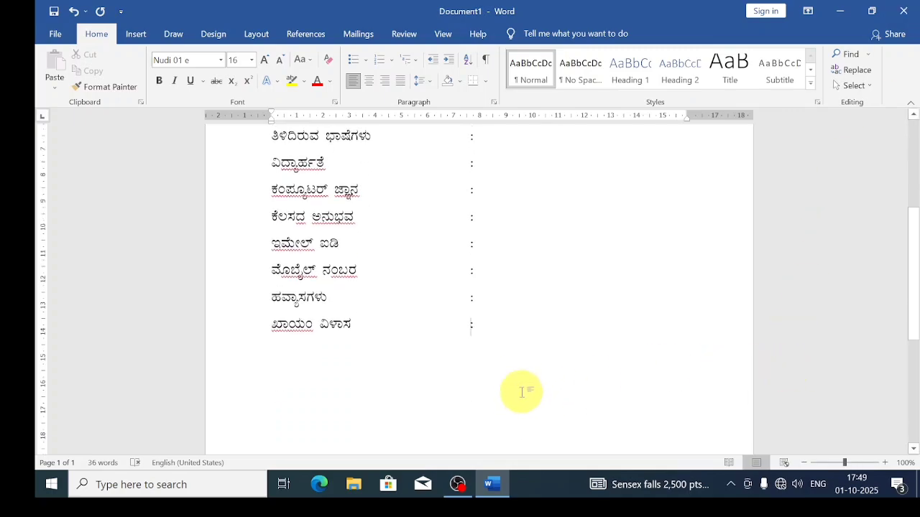
{"action": "scroll", "coordinate": [504, 370], "scroll_direction": "up", "scroll_amount": 5}
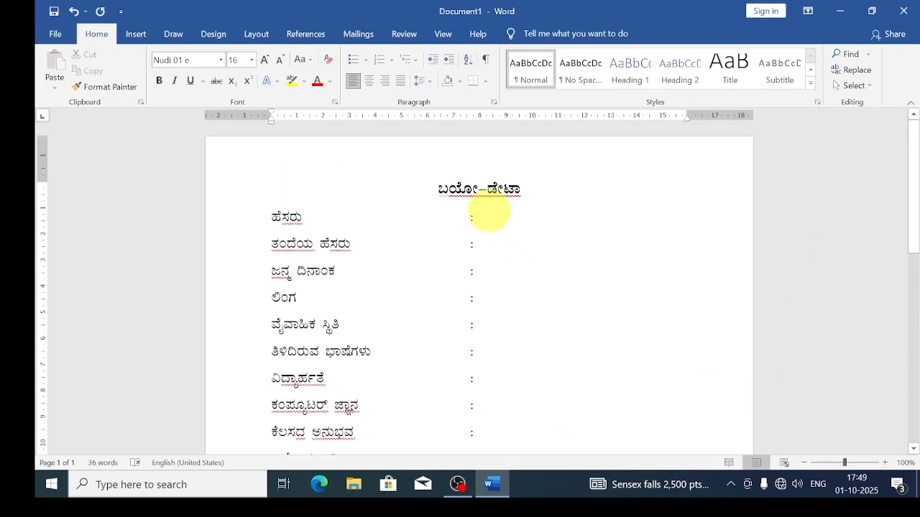
{"action": "left_click", "coordinate": [493, 214]}
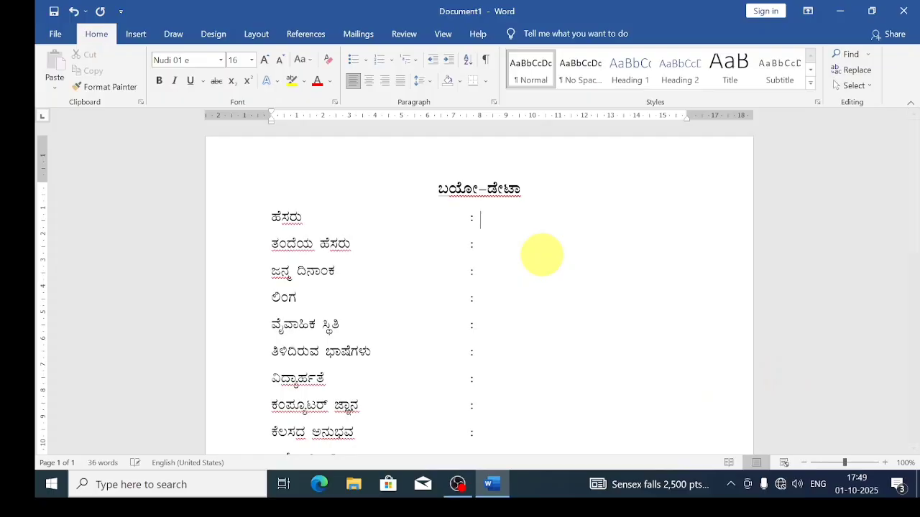
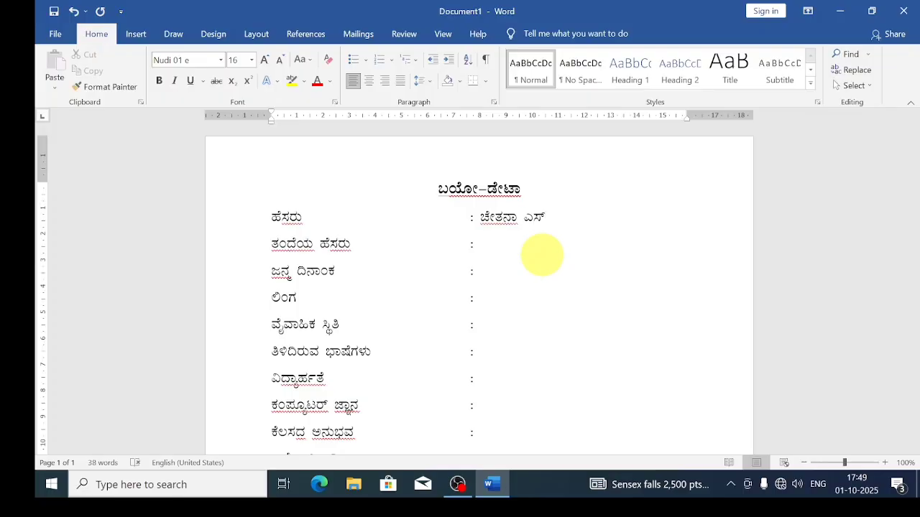
{"action": "left_click", "coordinate": [516, 248]}
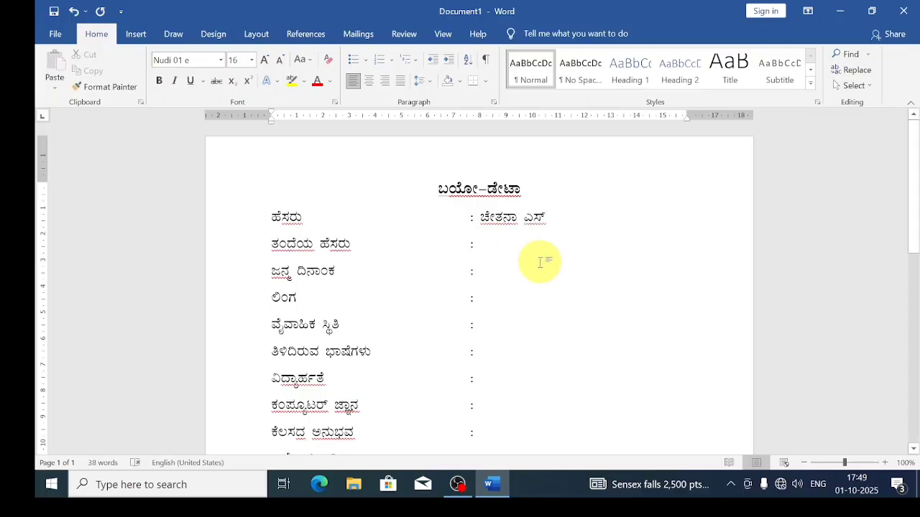
{"action": "type", "text": "ಸುರ"}
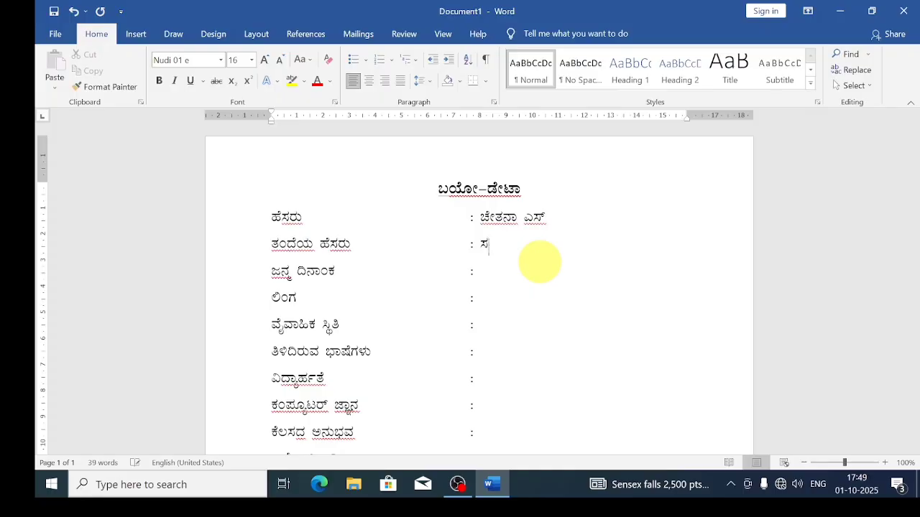
{"action": "type", "text": "ೇಂದ್ರ"}
{"action": "left_click", "coordinate": [503, 272]}
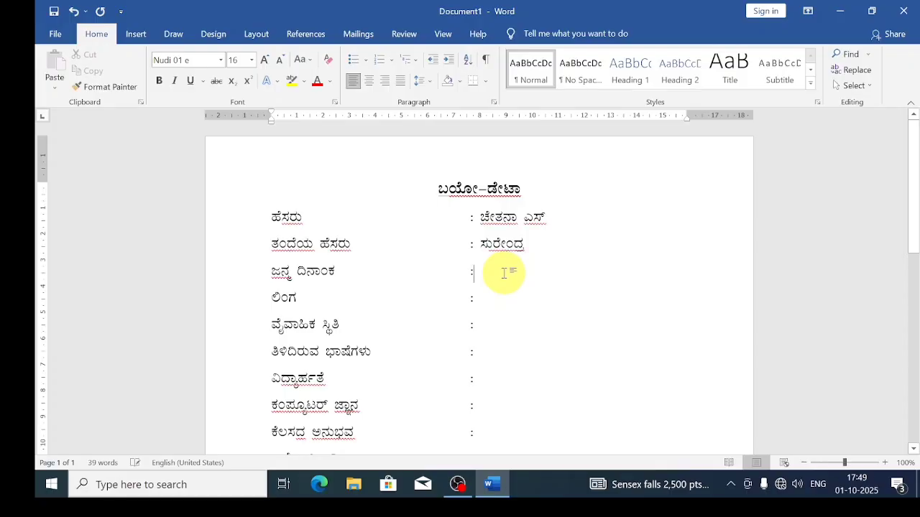
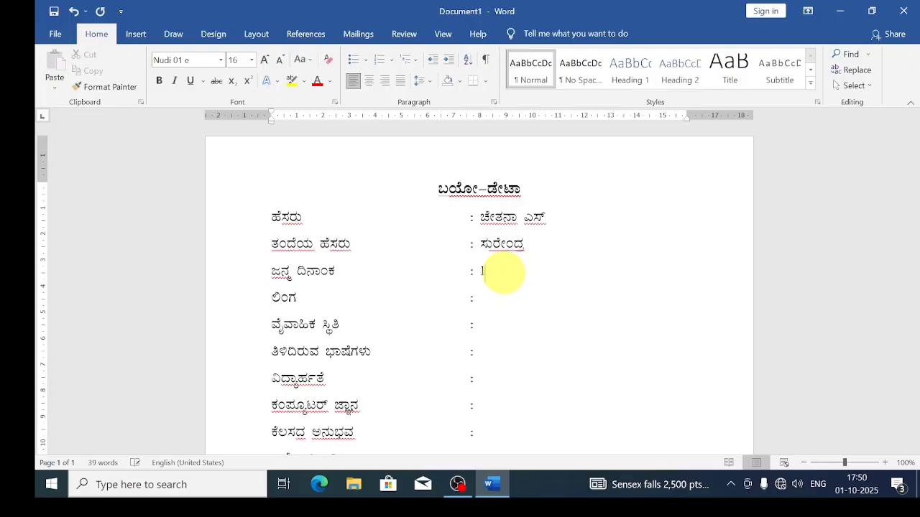
{"action": "left_click", "coordinate": [499, 304]}
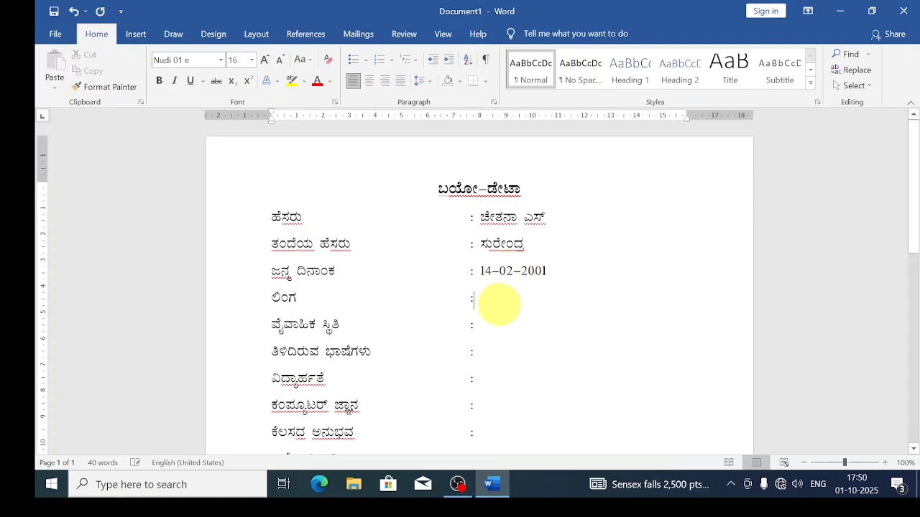
{"action": "type", "text": "ಹೆ"}
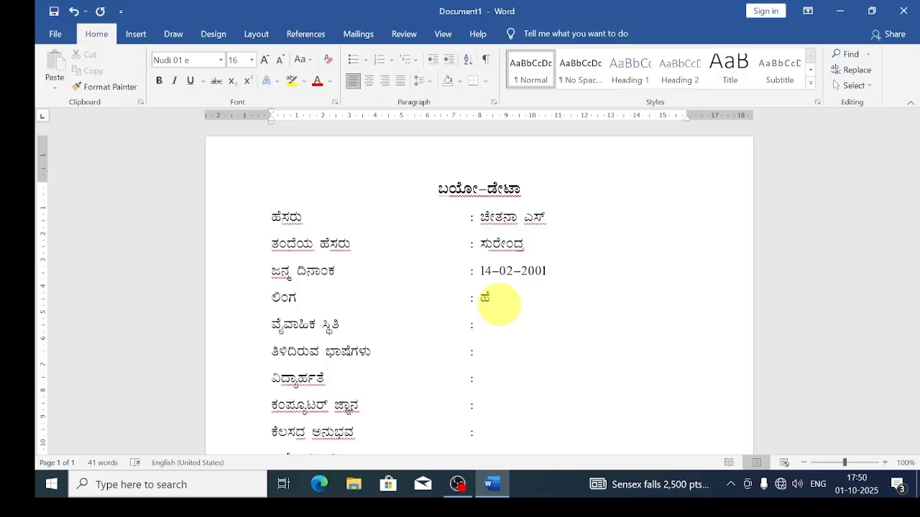
{"action": "type", "text": "ಣ್ಣು"}
Enter ಅವಿವಾಹಿತ, languages ಕನ್ನಡ, ಇಂಗ್ಲೀಷ & ಹಿಂದಿ, qualification ಬಿಸಿಎ and ಎಂ ಎಸ್ ಆಫೀಸ್ & ಟ್ಯಾಲಿ.
{"action": "left_click", "coordinate": [502, 326]}
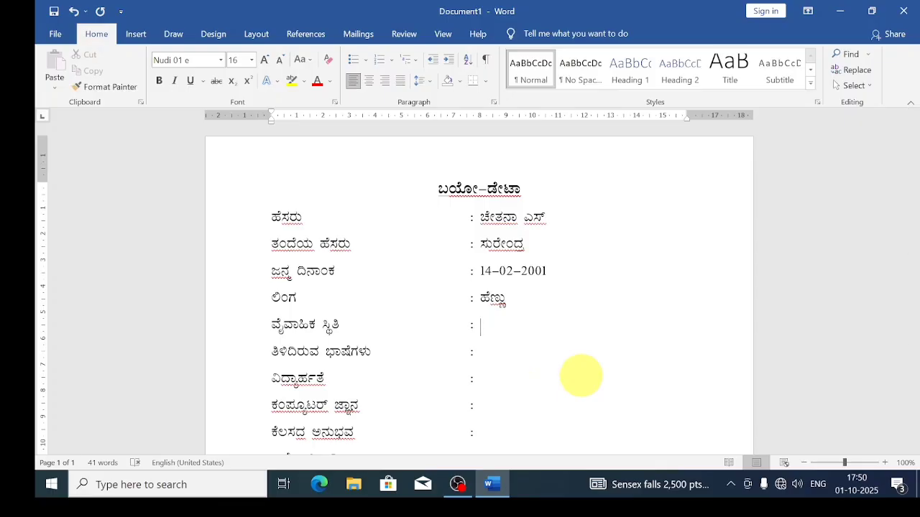
{"action": "type", "text": "ಅವಿವಾಹಿ"}
{"action": "type", "text": "ತ"}
{"action": "left_click", "coordinate": [503, 361]}
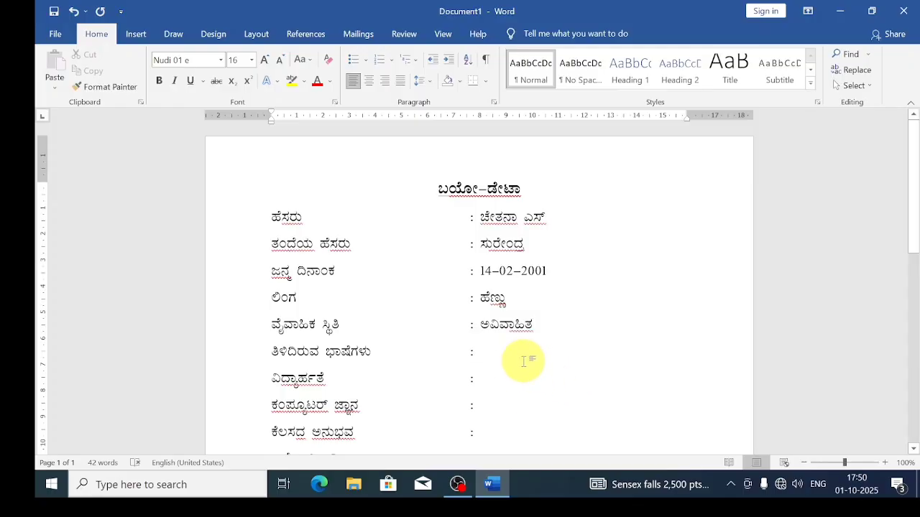
{"action": "type", "text": "ಕನ್"}
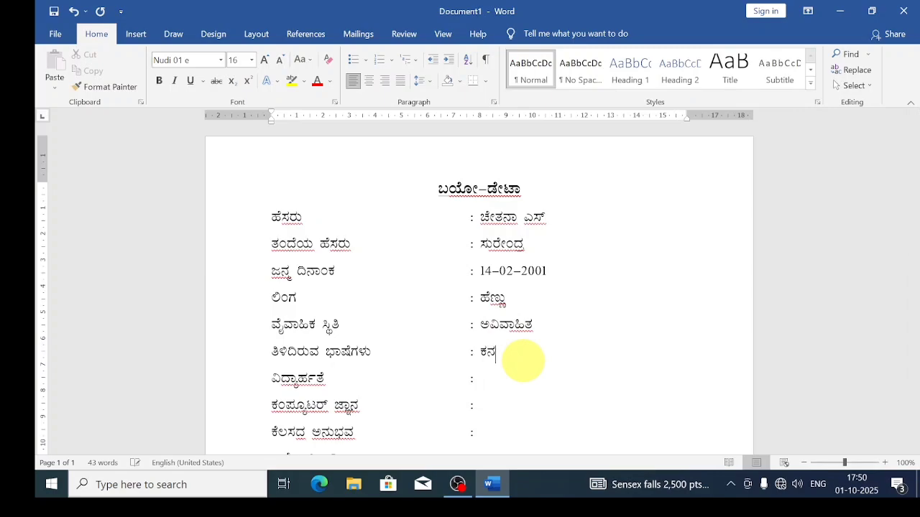
{"action": "type", "text": "ನಡ, ಇಂಗ್ಲೀಷ & ಹಿ"}
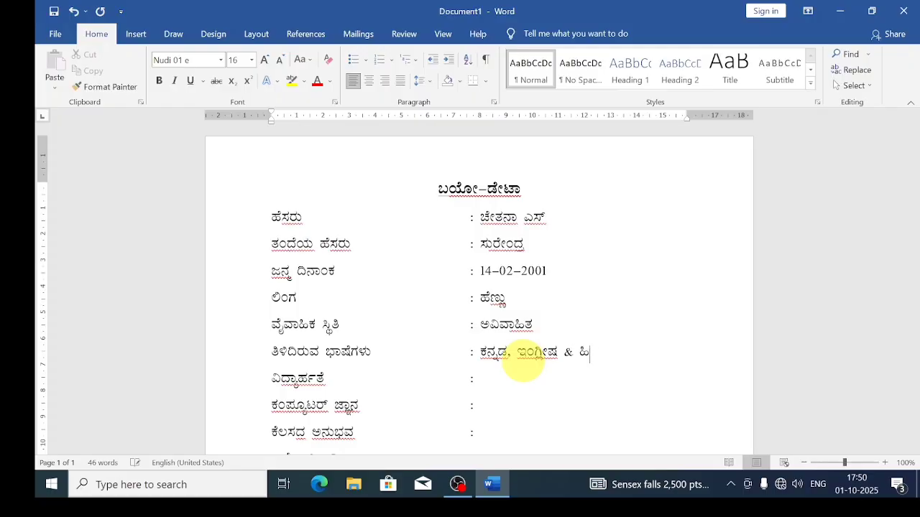
{"action": "type", "text": "ಂದಿ"}
{"action": "left_click", "coordinate": [510, 375]}
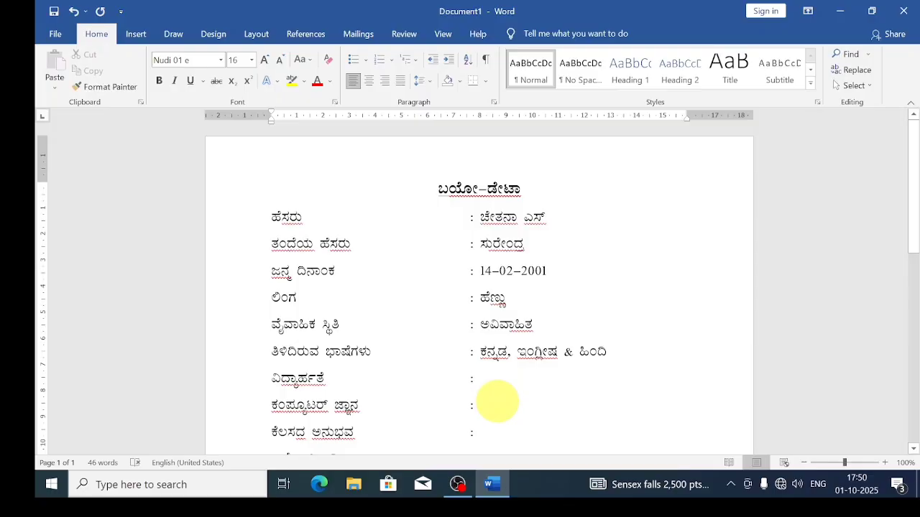
{"action": "type", "text": "ಬ"}
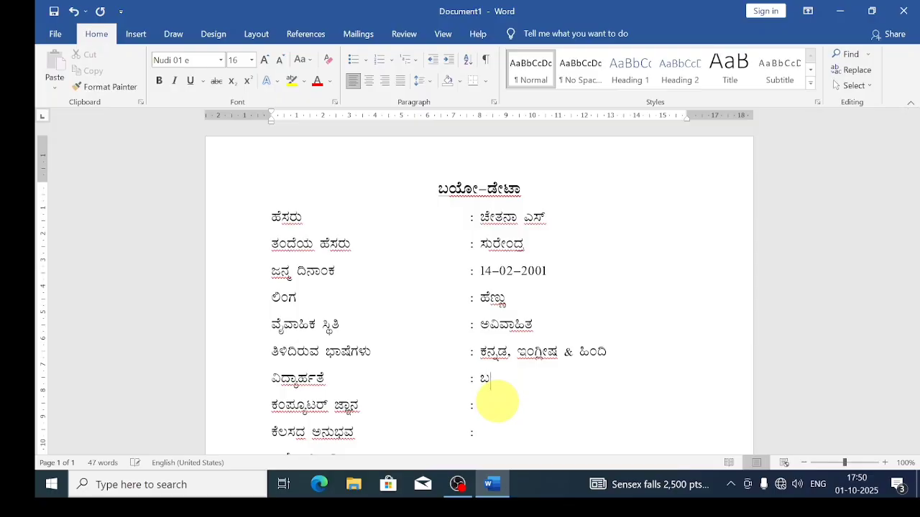
{"action": "type", "text": "ಿಸಿಎ"}
{"action": "left_click", "coordinate": [490, 406]}
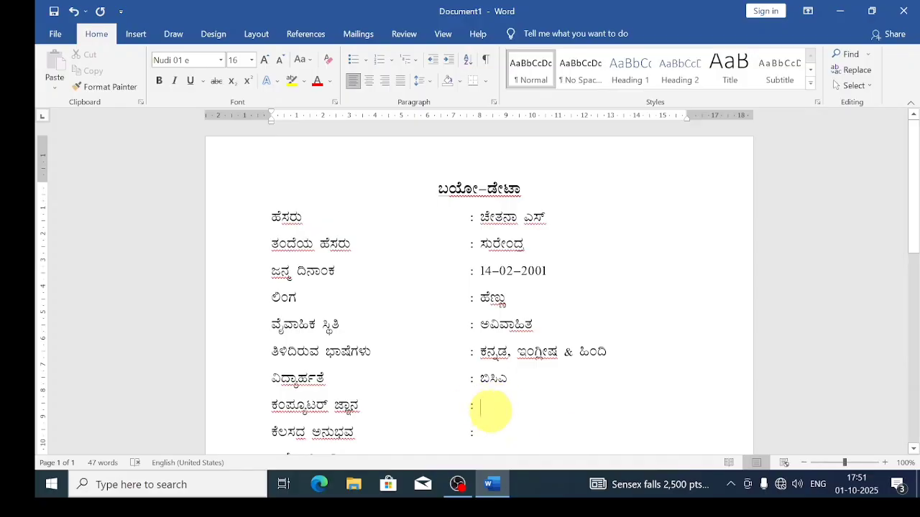
{"action": "left_click", "coordinate": [502, 415]}
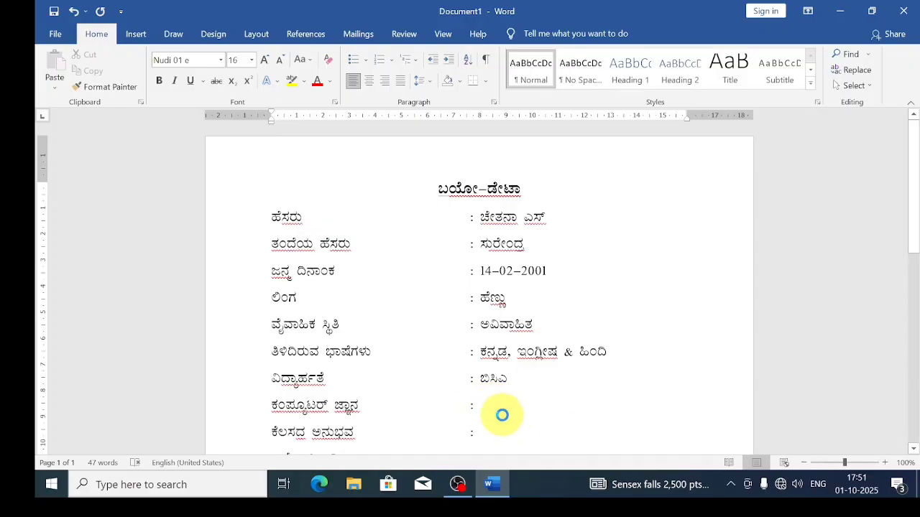
{"action": "type", "text": "ಎಂ"}
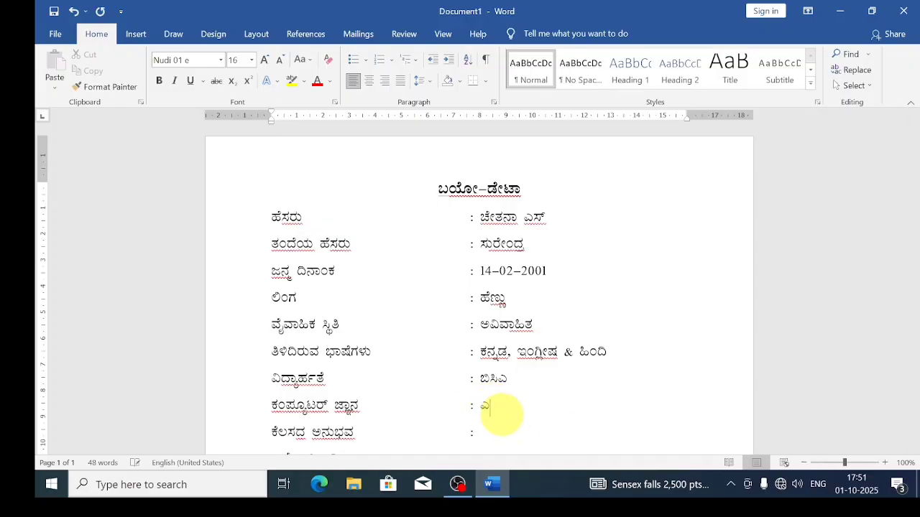
{"action": "type", "text": " ಎಸ್ ಆಫೀಸ್ "}
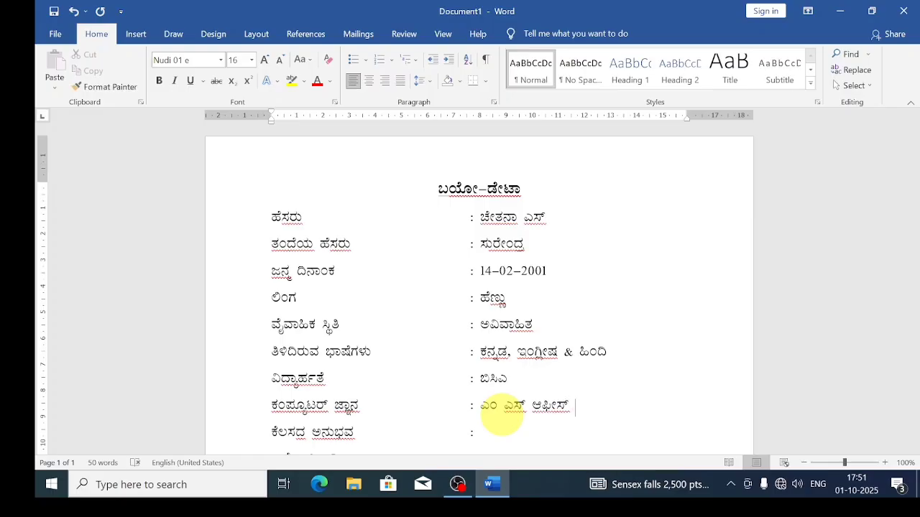
{"action": "type", "text": "& ಟ್ಯಾಲಿ"}
Enter ಹೊಸಬ as the work experience.
{"action": "left_click", "coordinate": [503, 435]}
{"action": "scroll", "coordinate": [507, 408], "scroll_direction": "down", "scroll_amount": 2}
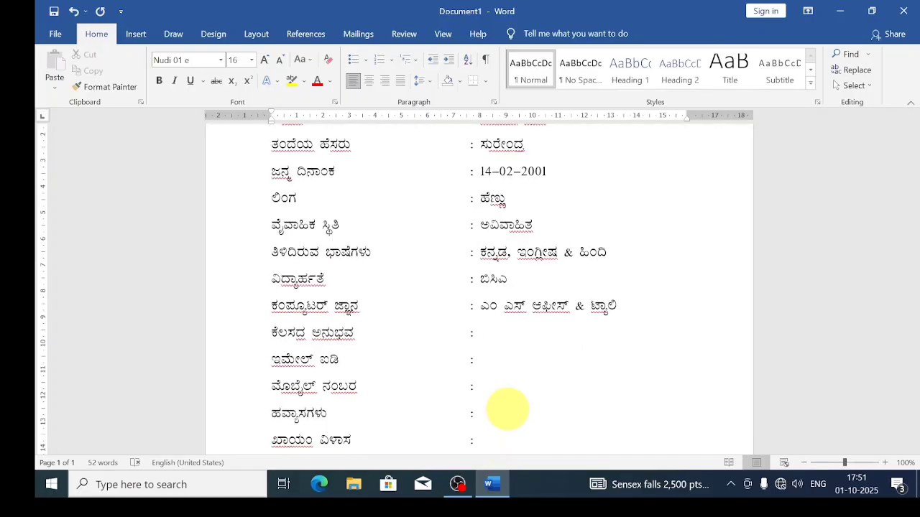
{"action": "type", "text": "ಹೊಸಬ"}
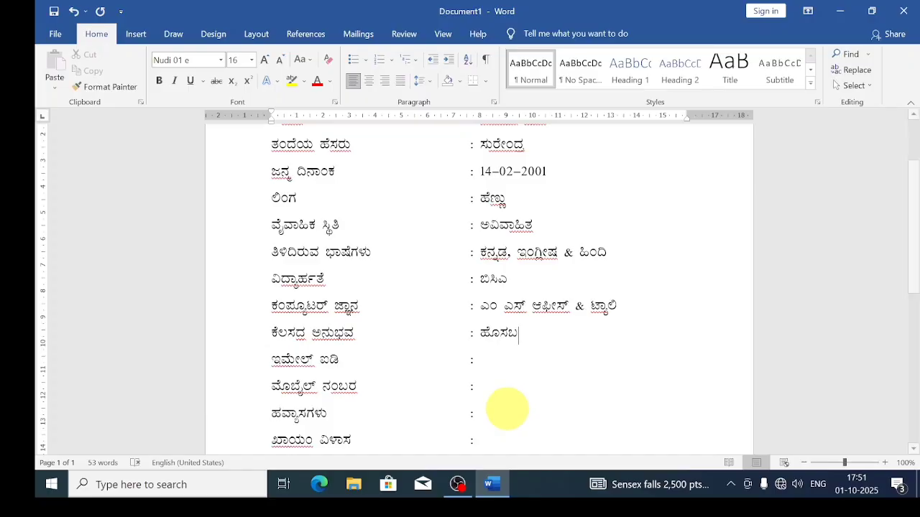
In Calibri, enter the gmail.com e-mail address with a corrected @, then the mobile number.
{"action": "left_click", "coordinate": [490, 359]}
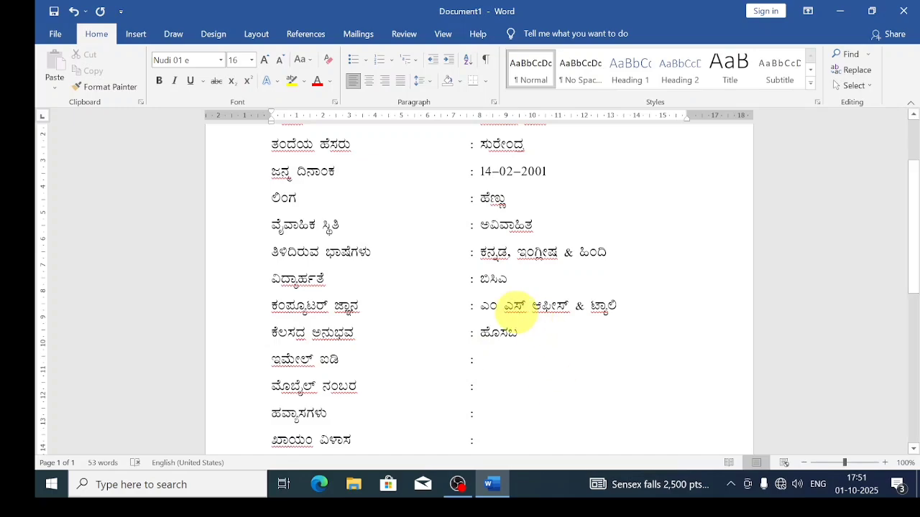
{"action": "left_click", "coordinate": [219, 61]}
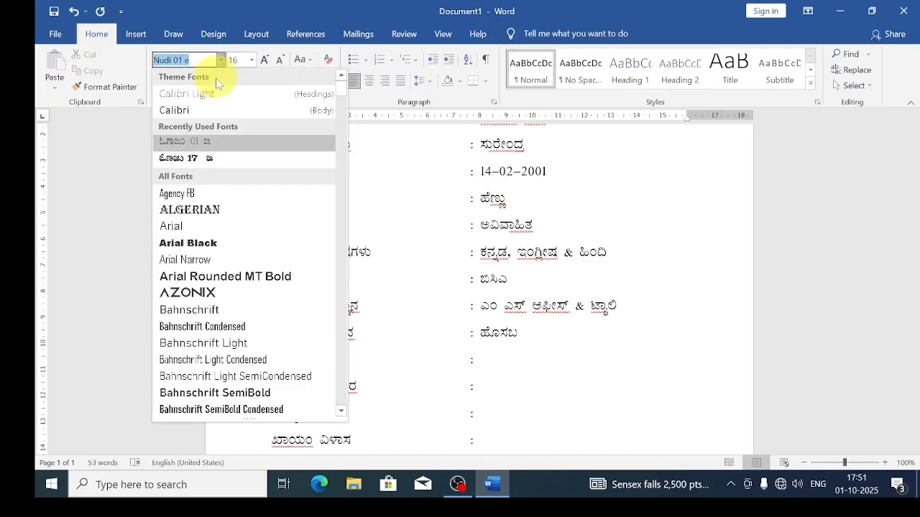
{"action": "left_click", "coordinate": [179, 108]}
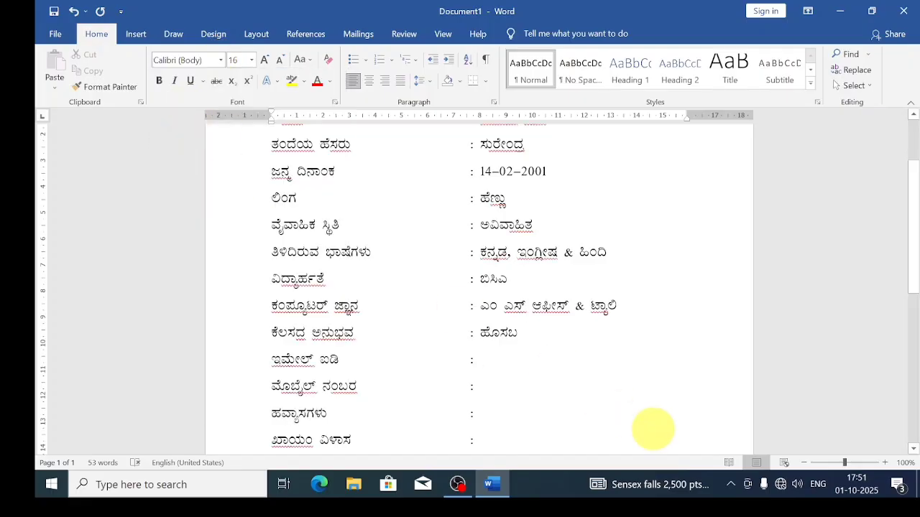
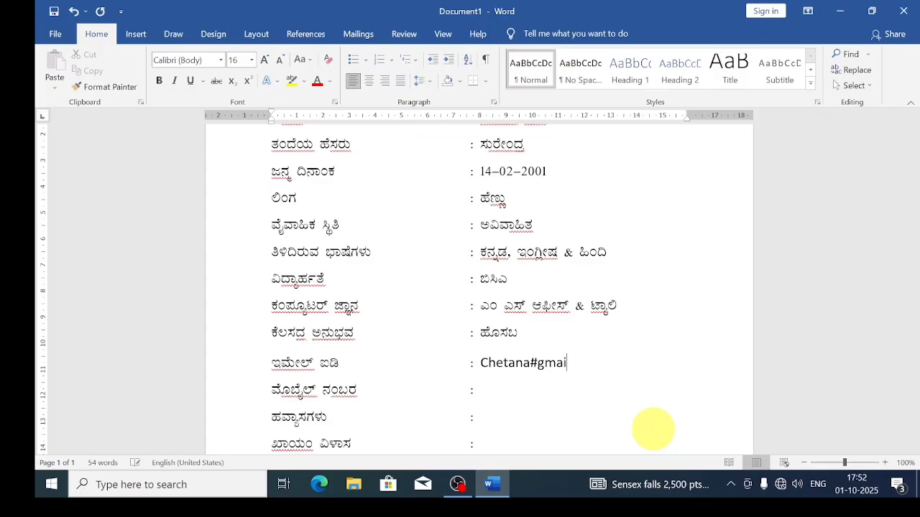
{"action": "key", "text": "Left"}
{"action": "key", "text": "Left"}
{"action": "key", "text": "Left"}
{"action": "key", "text": "Left"}
{"action": "key", "text": "Left"}
{"action": "key", "text": "Left"}
{"action": "key", "text": "Left"}
{"action": "key", "text": "Left"}
{"action": "key", "text": "Left"}
{"action": "key", "text": "BackSpace"}
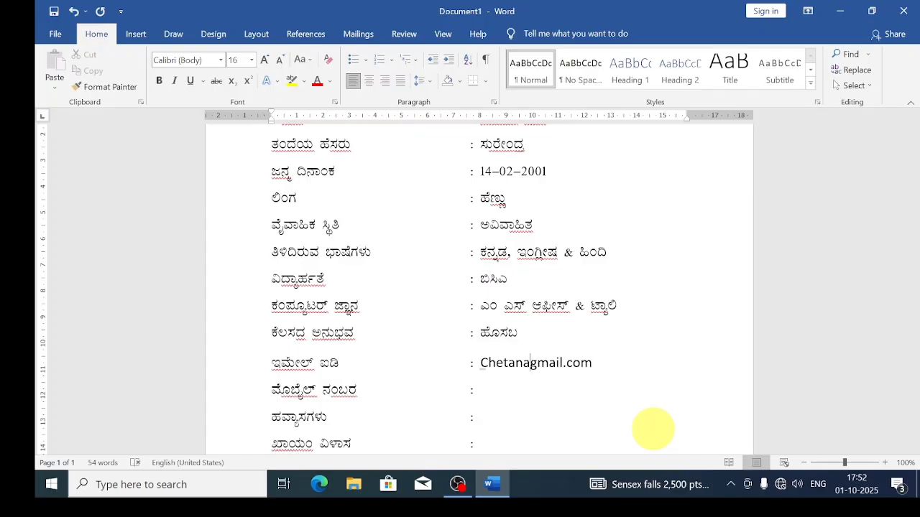
{"action": "type", "text": "@"}
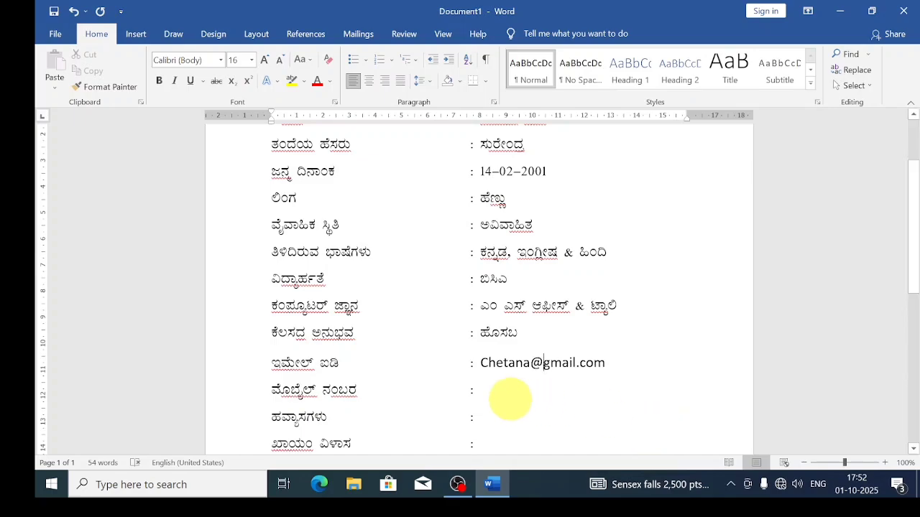
{"action": "left_click", "coordinate": [481, 388]}
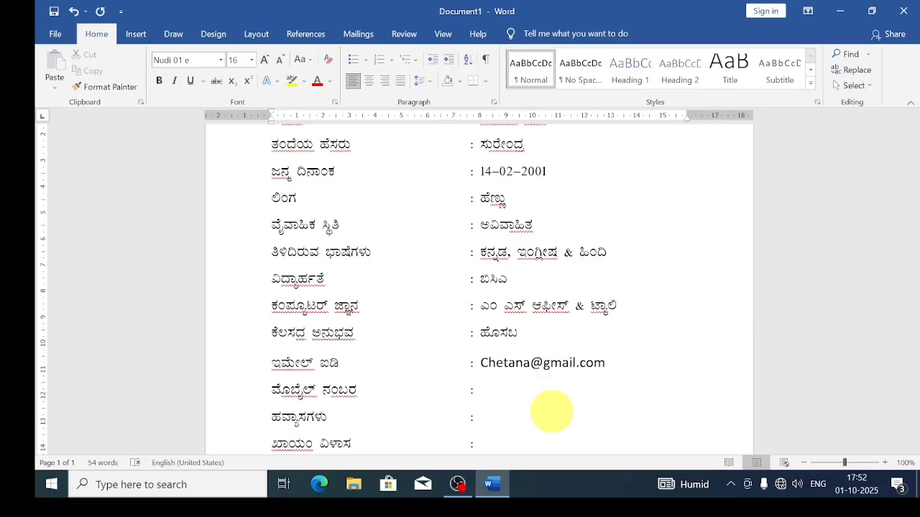
{"action": "type", "text": "1234567890"}
Enter hobbies ಪತ್ರಿಕೆ ಓದುವುದು & ಕವನಗಳನ್ನು ಬರೆಯುವುದು, tab-aligning the wrapped second line.
{"action": "left_click", "coordinate": [499, 417]}
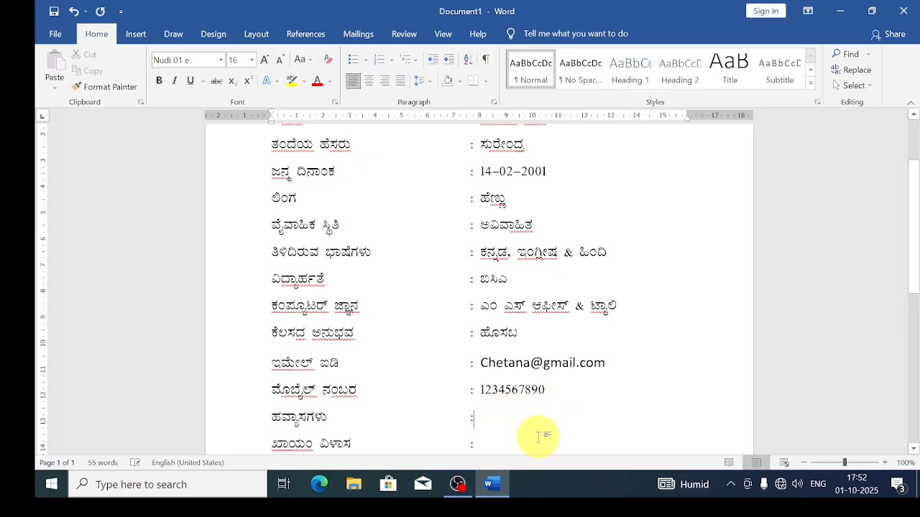
{"action": "type", "text": "ಪ"}
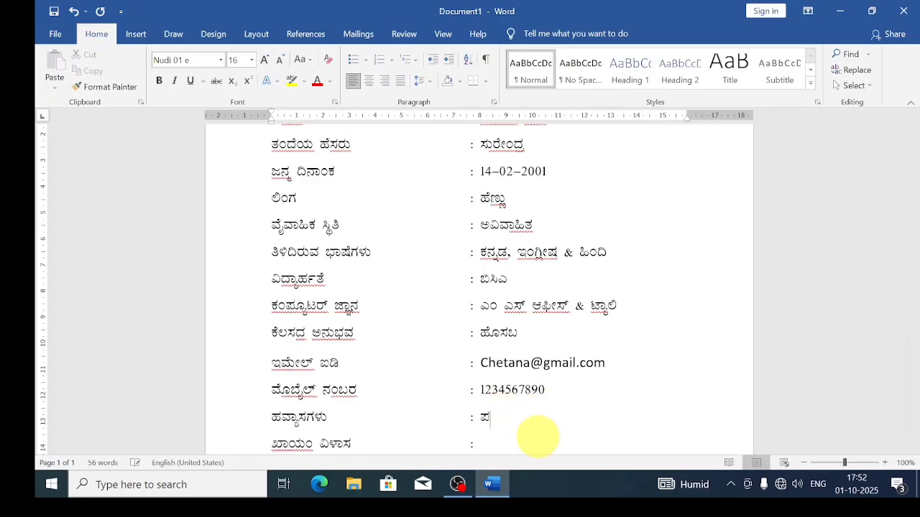
{"action": "type", "text": "ತ್ರಿಕೆ ಓದುವುದು "}
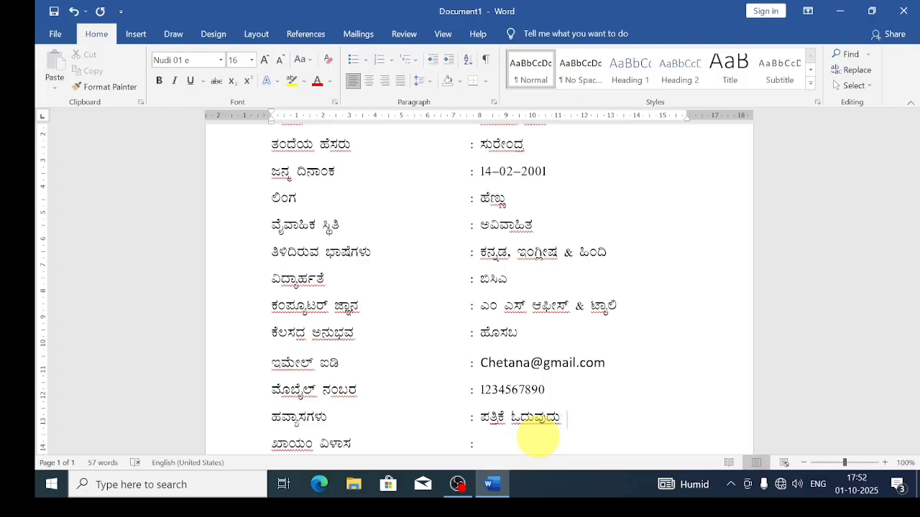
{"action": "type", "text": "& ಕವನಗಳನ್ನು ಬರೆಯು"}
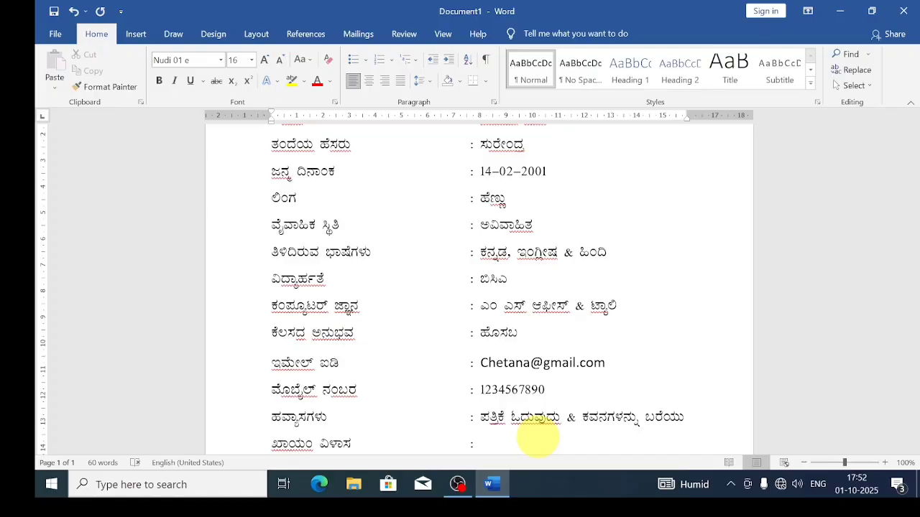
{"action": "type", "text": "ವುದು"}
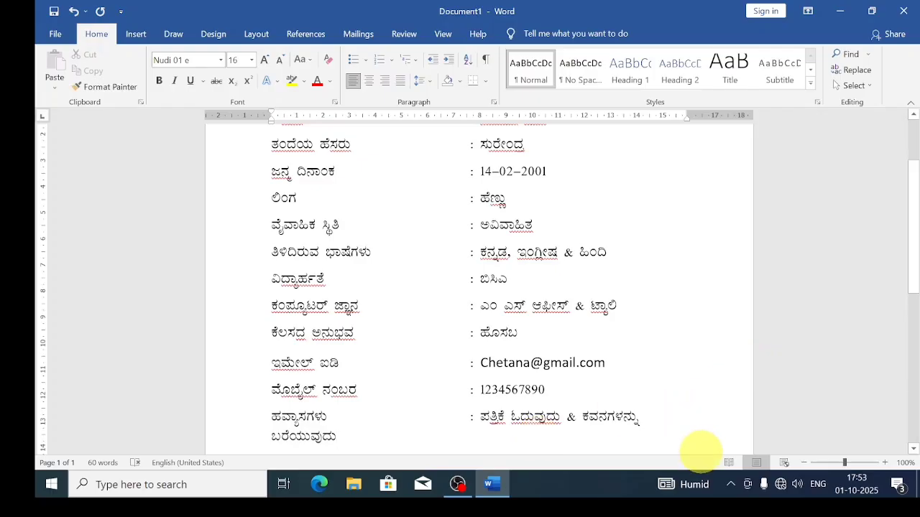
{"action": "key", "text": "Tab"}
{"action": "key", "text": "Tab"}
{"action": "key", "text": "Tab"}
{"action": "key", "text": "Tab"}
{"action": "key", "text": "Tab"}
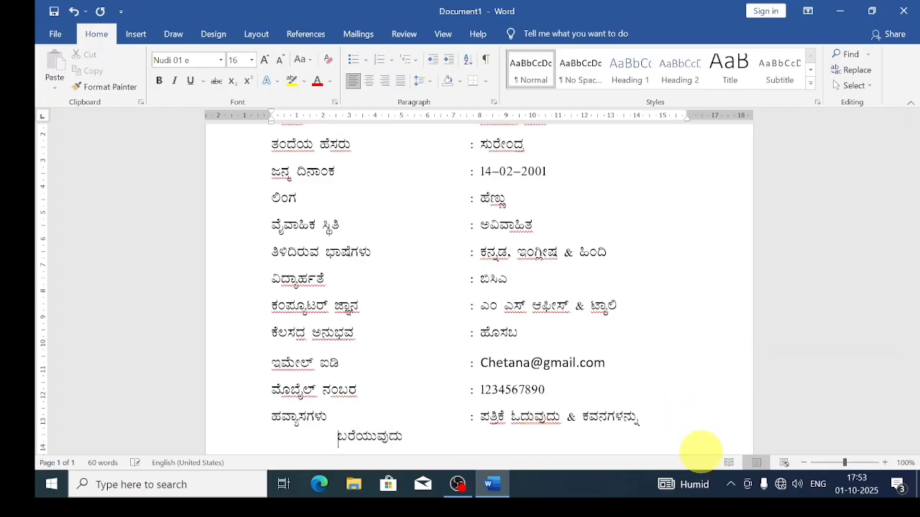
{"action": "key", "text": "Tab"}
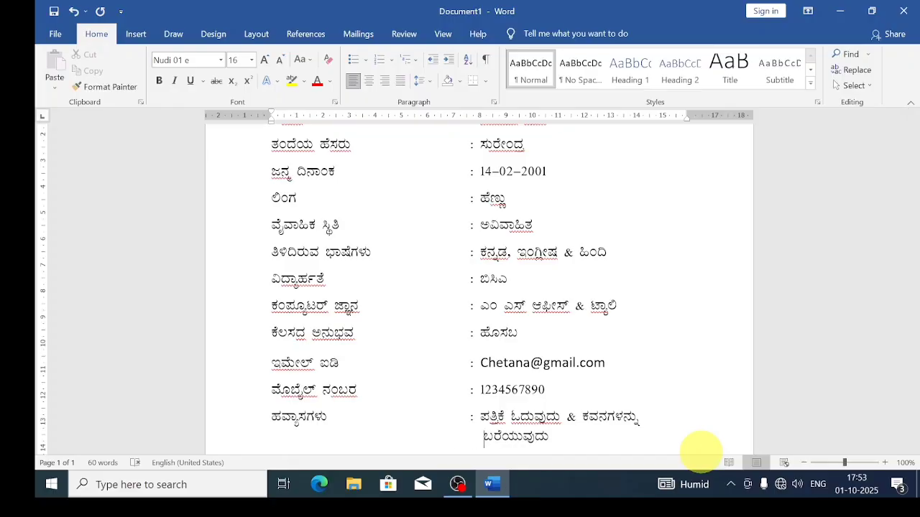
{"action": "left_click", "coordinate": [572, 437]}
{"action": "scroll", "coordinate": [600, 436], "scroll_direction": "down", "scroll_amount": 3}
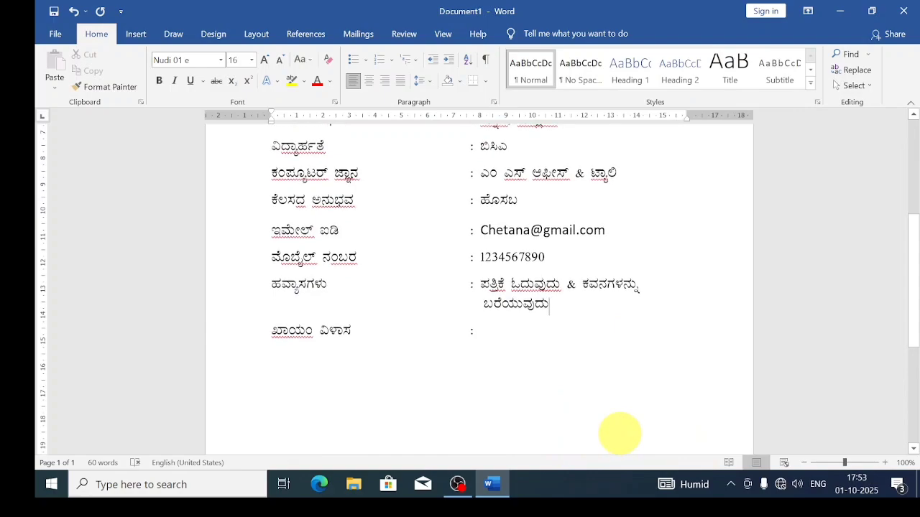
{"action": "left_click", "coordinate": [488, 330]}
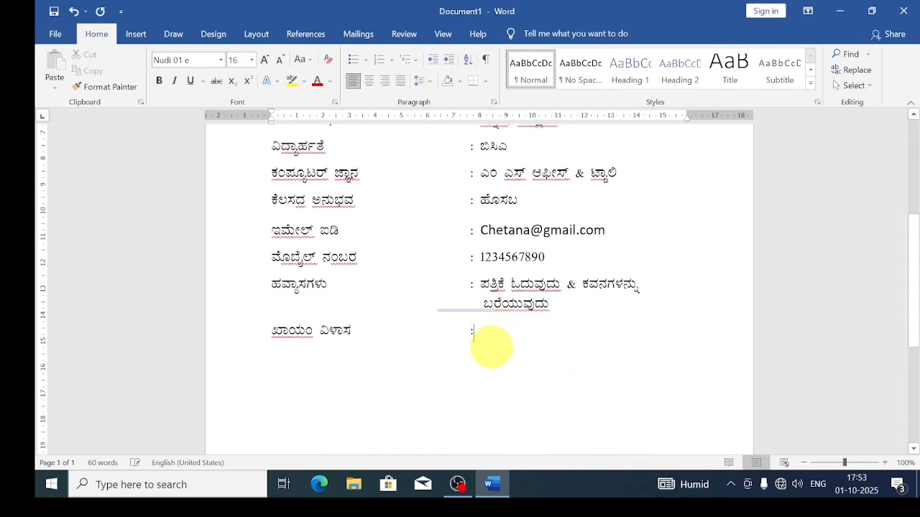
{"action": "left_click", "coordinate": [484, 305]}
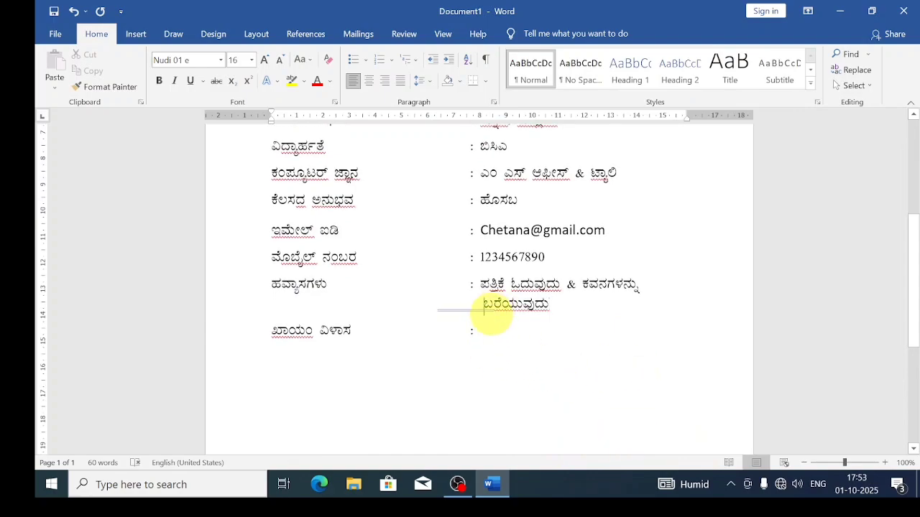
{"action": "left_click", "coordinate": [484, 341]}
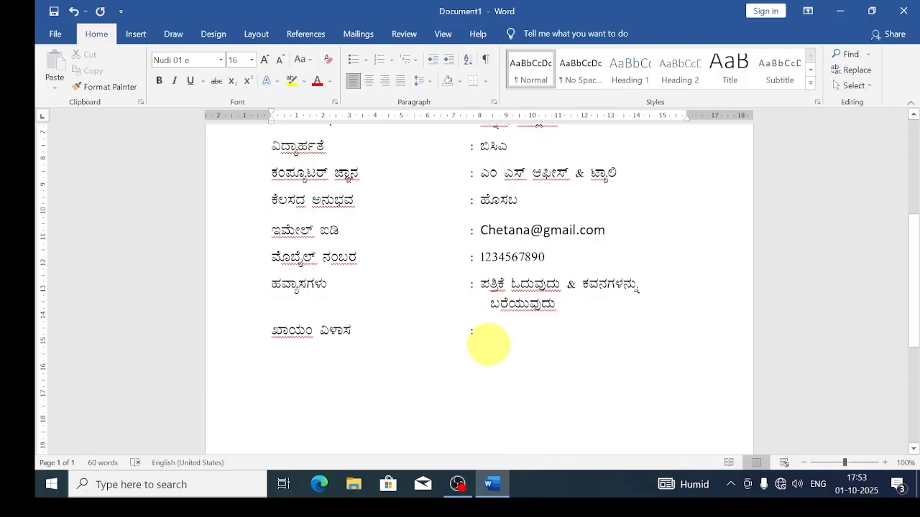
{"action": "scroll", "coordinate": [488, 344], "scroll_direction": "down", "scroll_amount": 1}
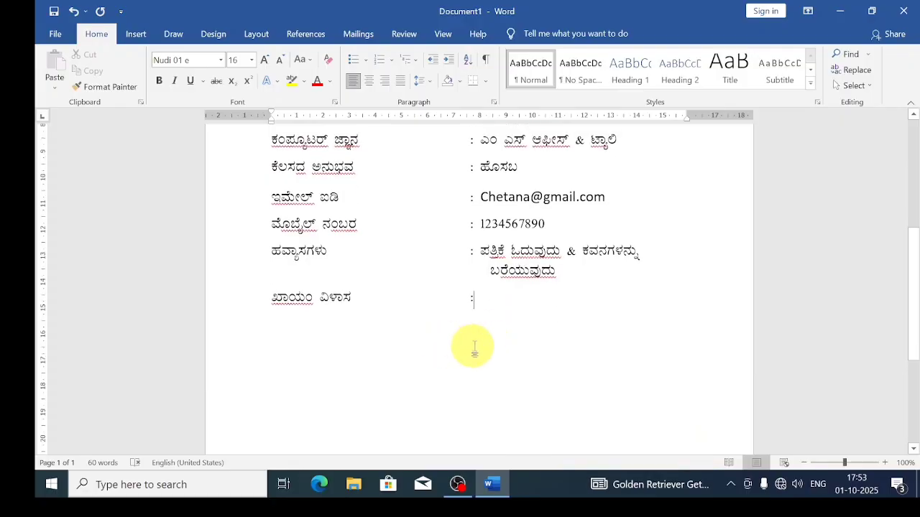
Add a ಘೋಷಣೆ: heading and an indented sentence ending ನಾನು ಈ ಮೂಲಕ ಘೋಷಿಸುತ್ತೇನೆ.
{"action": "key", "text": "Return"}
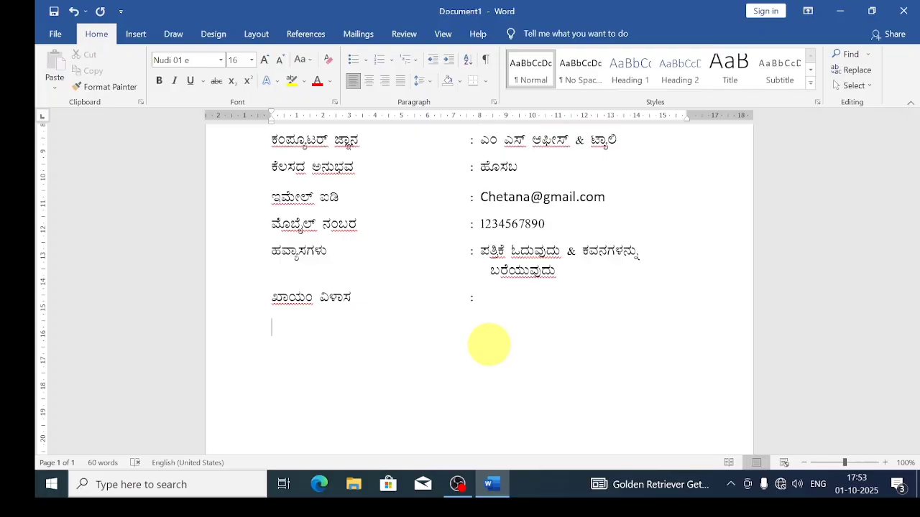
{"action": "type", "text": "ಫೋ"}
{"action": "type", "text": "ಷಣೆ"}
{"action": "type", "text": ":"}
{"action": "key", "text": "Return"}
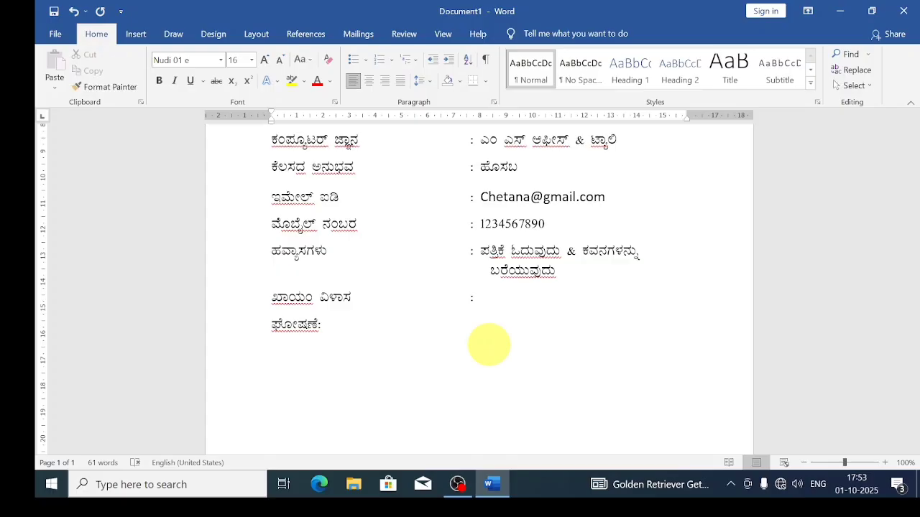
{"action": "key", "text": "Tab"}
{"action": "type", "text": "mElina mAhitiyu"}
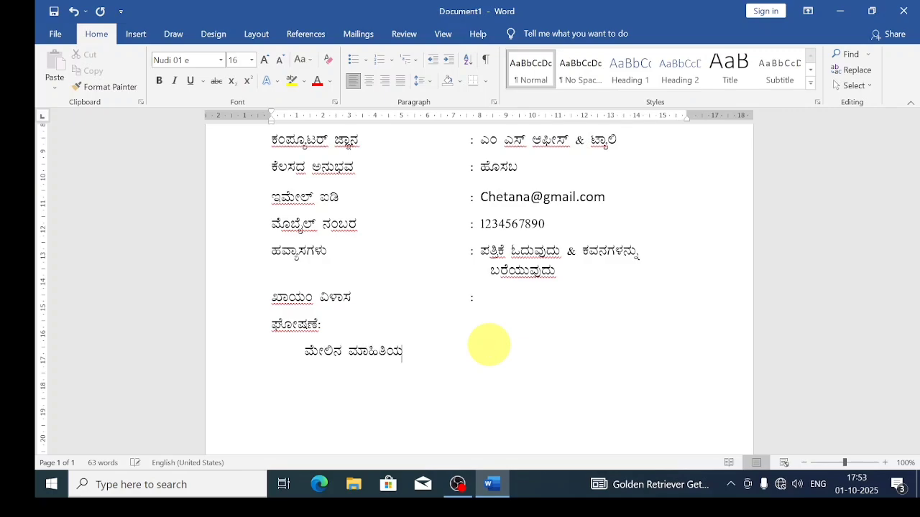
{"action": "type", "text": " nanna aty"}
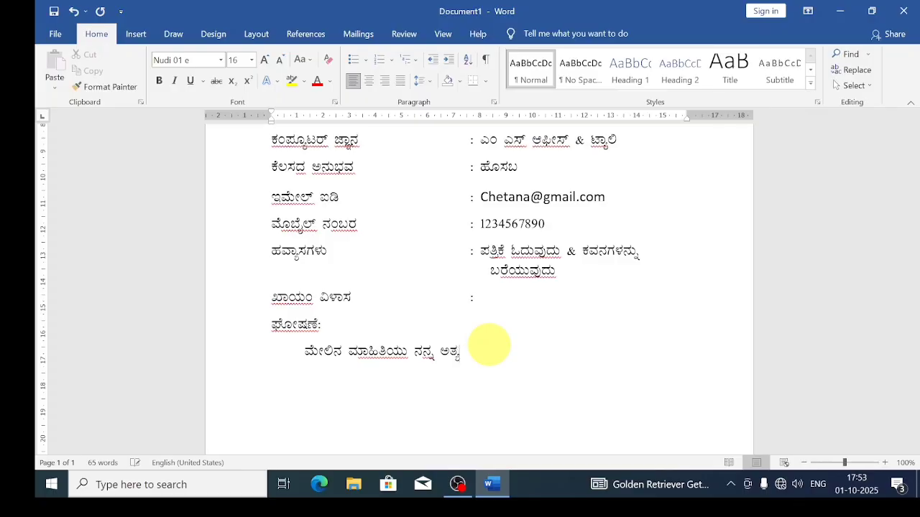
{"action": "type", "text": "utt"}
{"action": "type", "text": "j"}
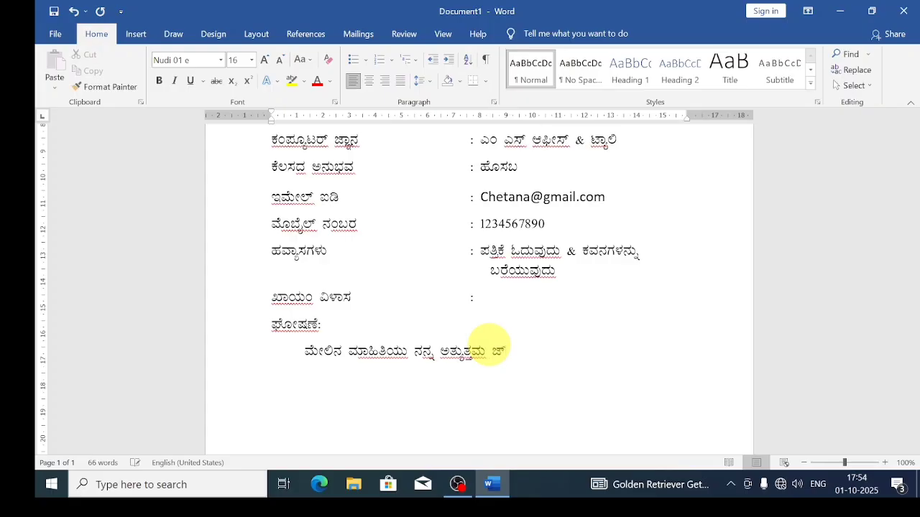
{"action": "type", "text": "ಞಾನಕ್ಕೆ ತಕ್ಕಂತೆ "}
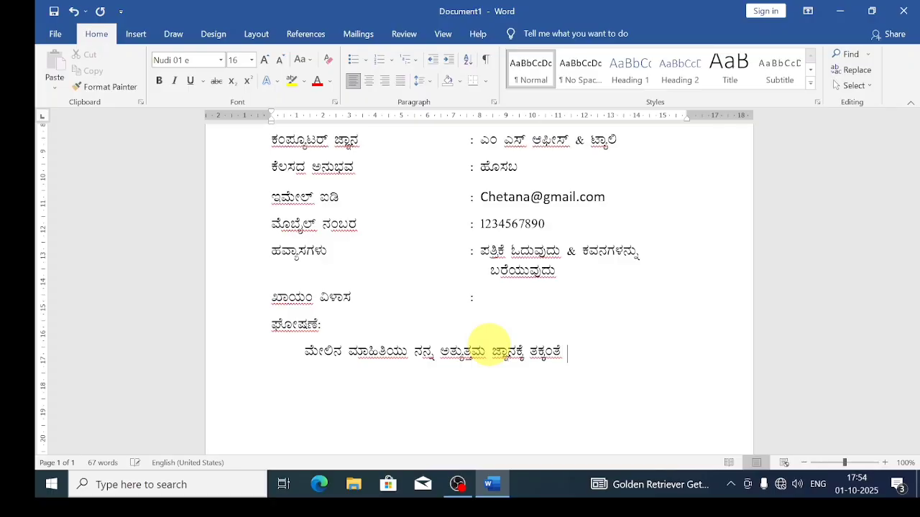
{"action": "type", "text": "ನಜವಾ"}
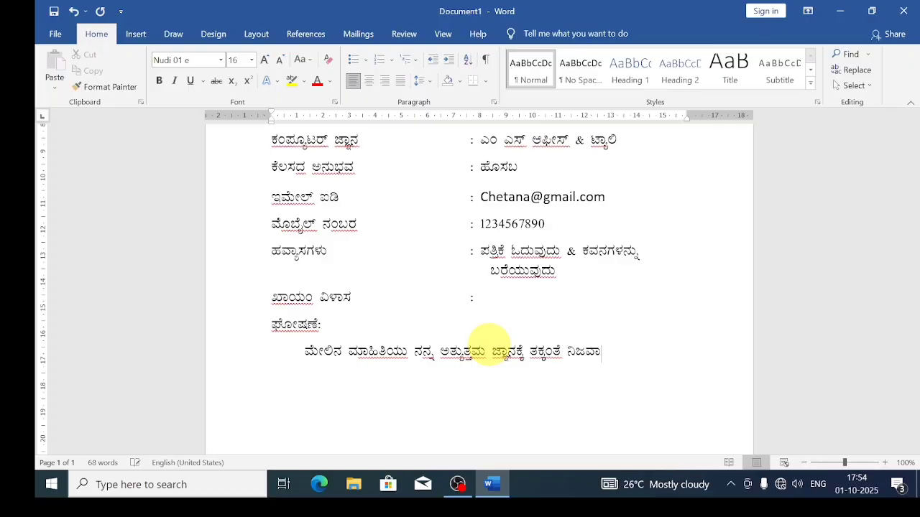
{"action": "type", "text": "ಗಿದೆ ಎಂದು ನ"}
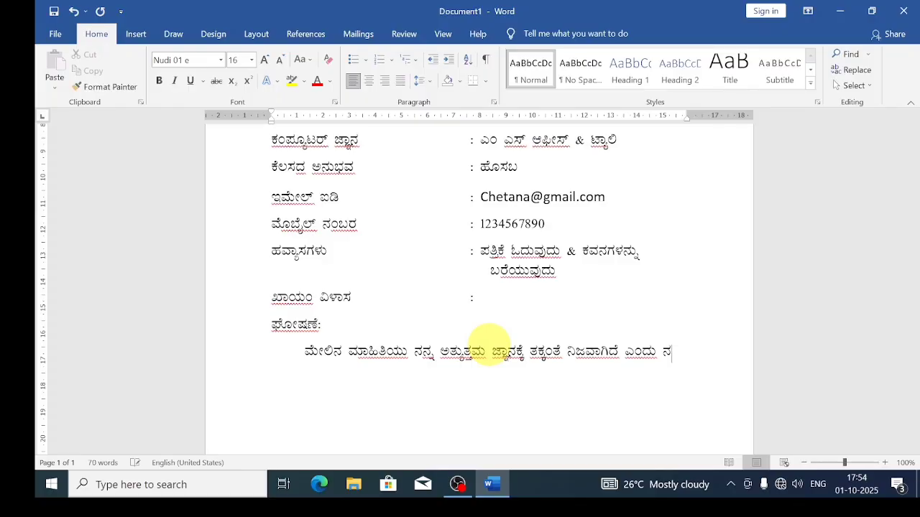
{"action": "type", "text": "ಾನು ಈ ಮೂ"}
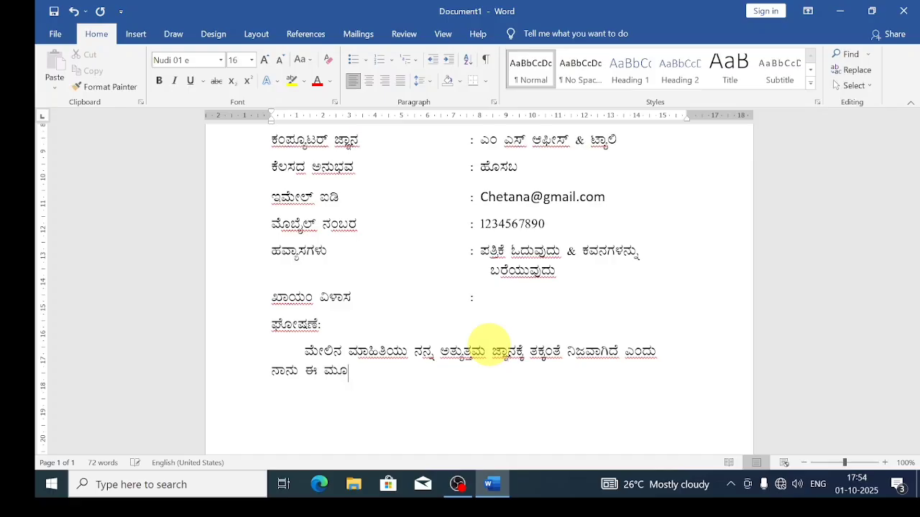
{"action": "type", "text": "ಲಕ ಘೋಷಿಸುತ್ತ"}
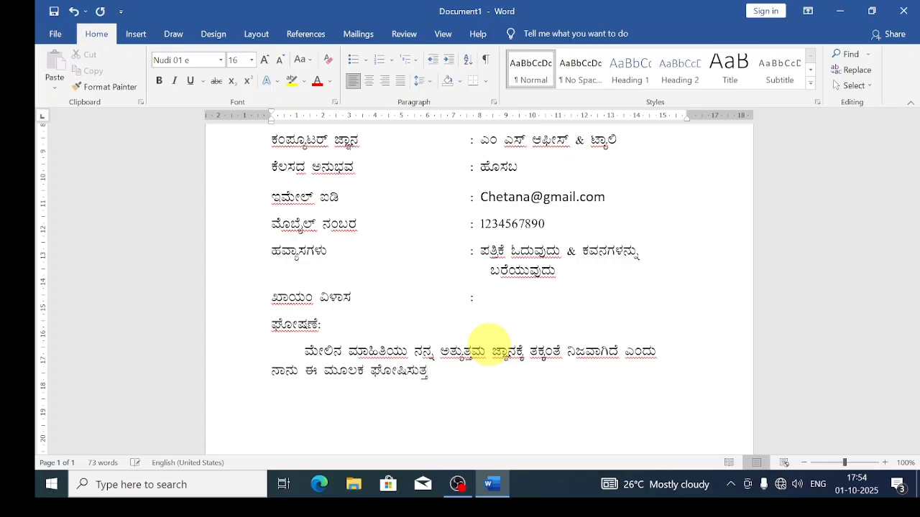
{"action": "type", "text": "ೇನೆ."}
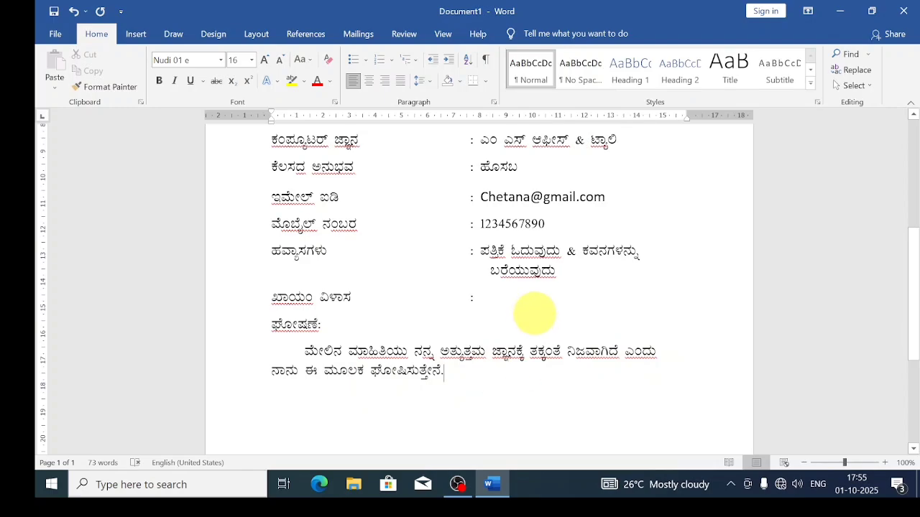
{"action": "scroll", "coordinate": [534, 314], "scroll_direction": "up", "scroll_amount": 3}
{"action": "scroll", "coordinate": [616, 376], "scroll_direction": "up", "scroll_amount": 4}
{"action": "scroll", "coordinate": [596, 304], "scroll_direction": "down", "scroll_amount": 9}
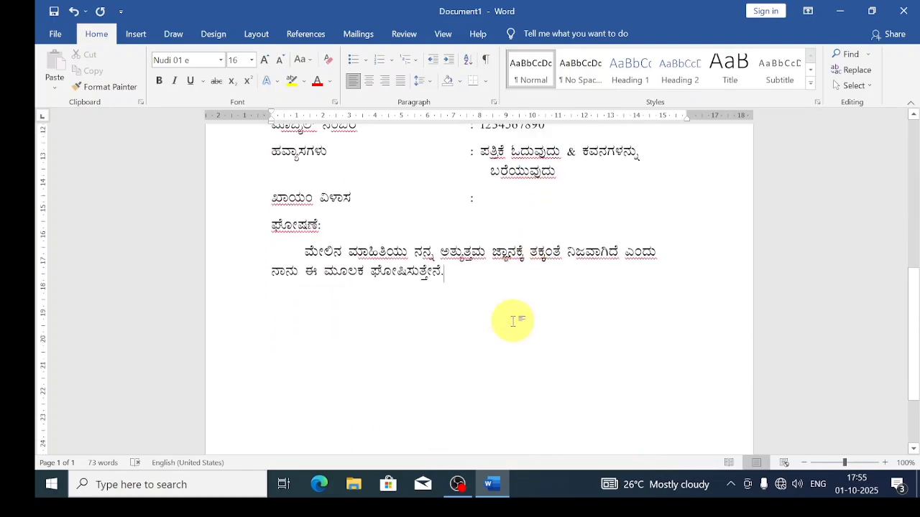
Add ಸ್ಥಳ: and ದಿನಾಂಕ: lines, then ಸಹಿ: followed by a blank underscore line.
{"action": "key", "text": "Return"}
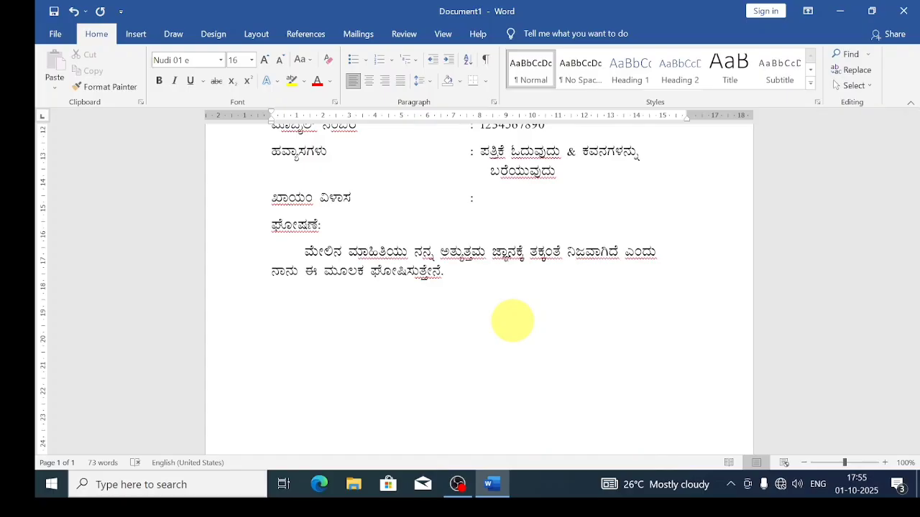
{"action": "type", "text": "ಸ್ಥಳ:"}
{"action": "key", "text": "Return"}
{"action": "type", "text": "ದಿ"}
{"action": "type", "text": "ನಾಂಕ:"}
{"action": "type", "text": "ಸ"}
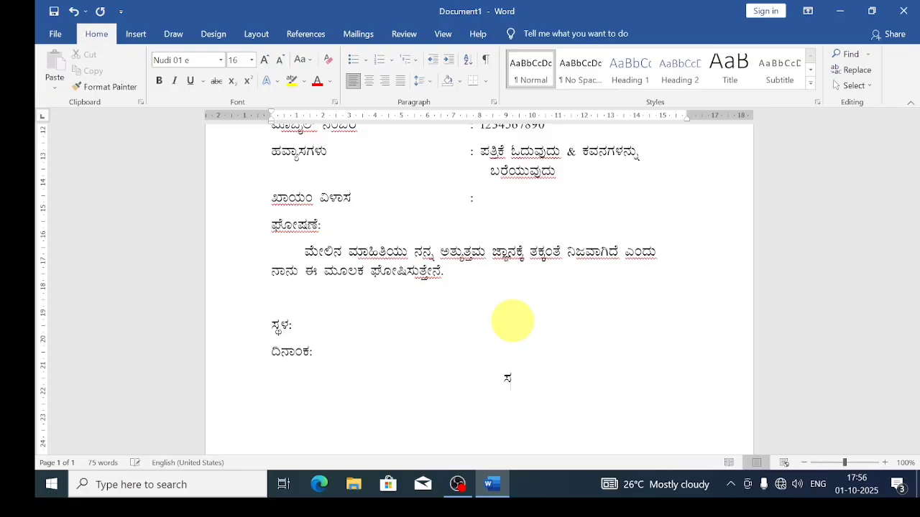
{"action": "type", "text": "ಹಿ: _______________"}
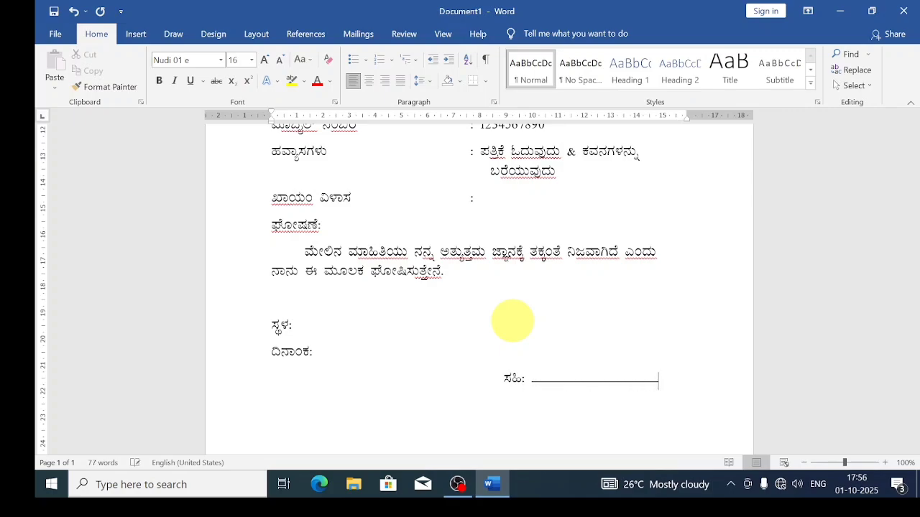
Right-align the ಸಹಿ: signature line.
{"action": "mouse_move", "coordinate": [666, 382]}
{"action": "left_mouse_down"}
{"action": "mouse_move", "coordinate": [530, 362]}
{"action": "mouse_move", "coordinate": [488, 376]}
{"action": "mouse_move", "coordinate": [502, 379]}
{"action": "left_mouse_up"}
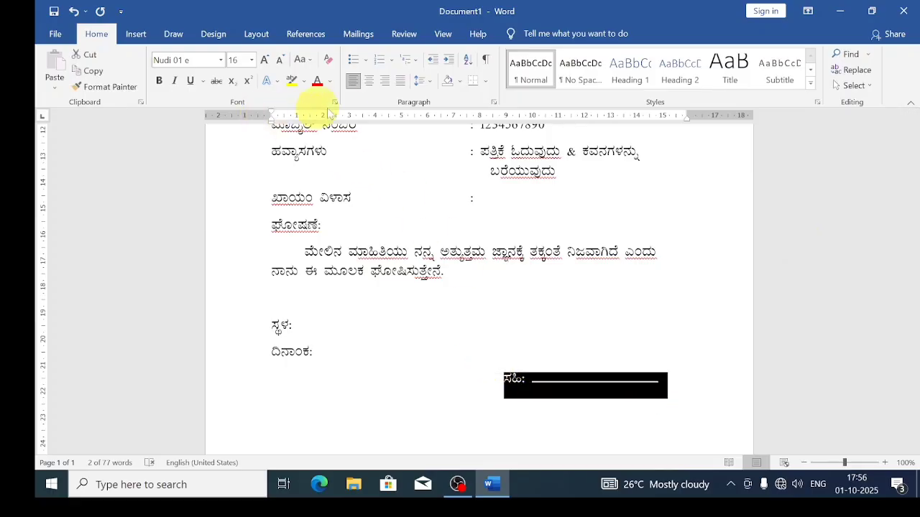
{"action": "left_click", "coordinate": [383, 82]}
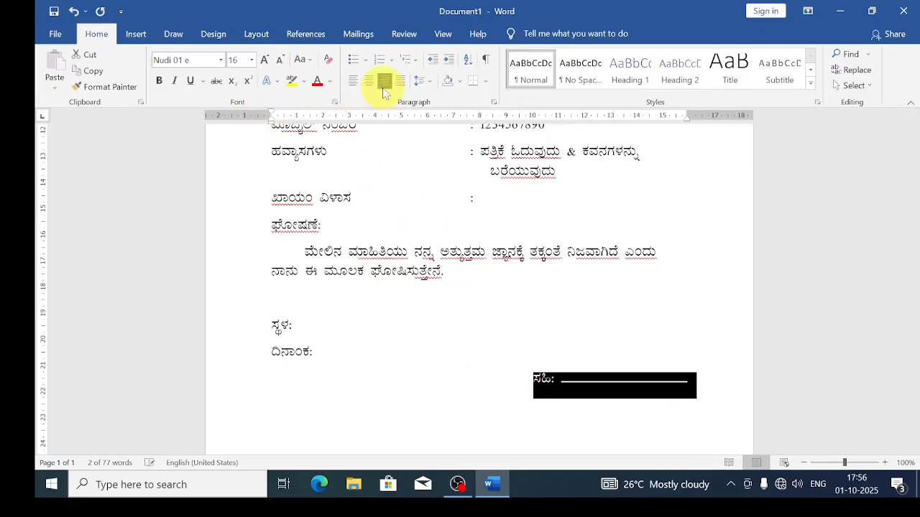
{"action": "left_click", "coordinate": [603, 433]}
Scroll through the page and open the Print preview with Ctrl+P.
{"action": "scroll", "coordinate": [683, 440], "scroll_direction": "up", "scroll_amount": 10}
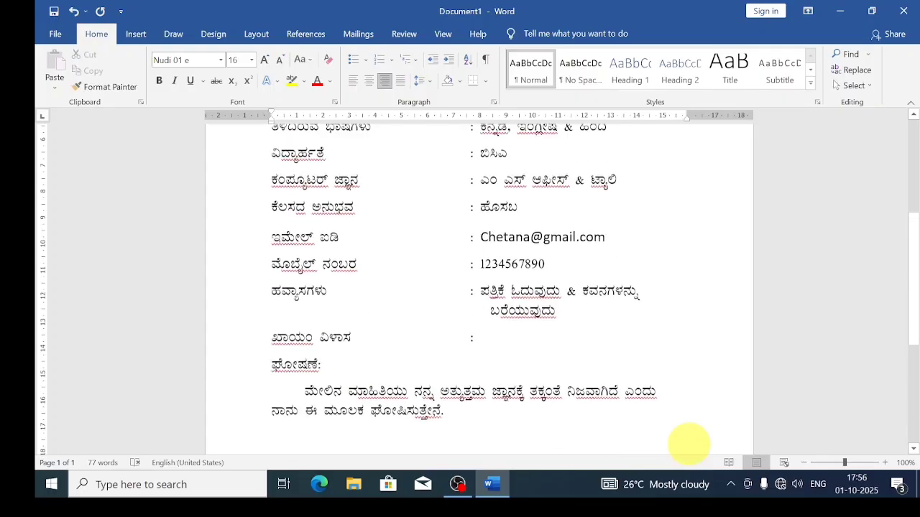
{"action": "scroll", "coordinate": [644, 323], "scroll_direction": "down", "scroll_amount": 8}
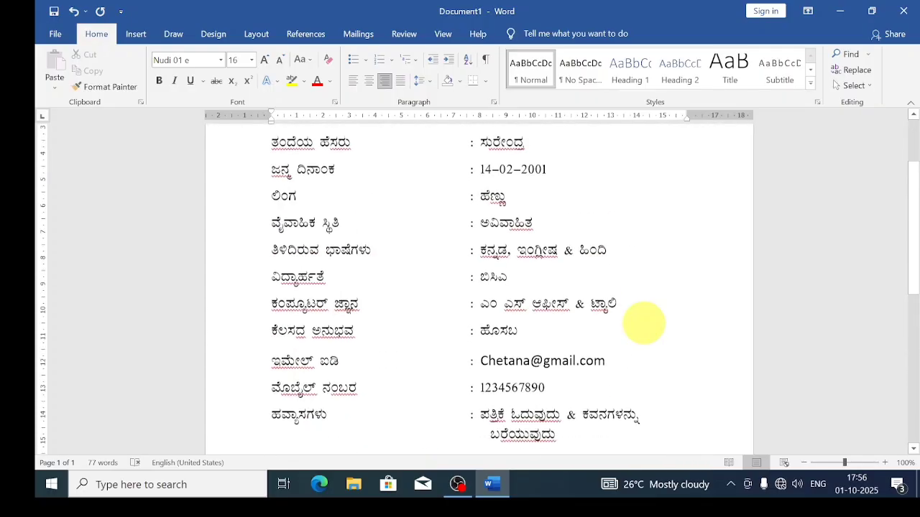
{"action": "scroll", "coordinate": [639, 323], "scroll_direction": "down", "scroll_amount": 4}
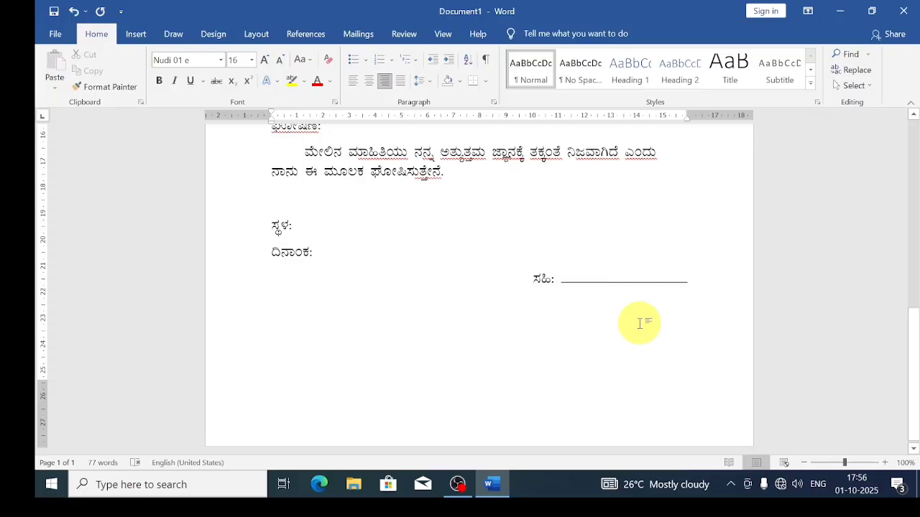
{"action": "key", "text": "ctrl+p"}
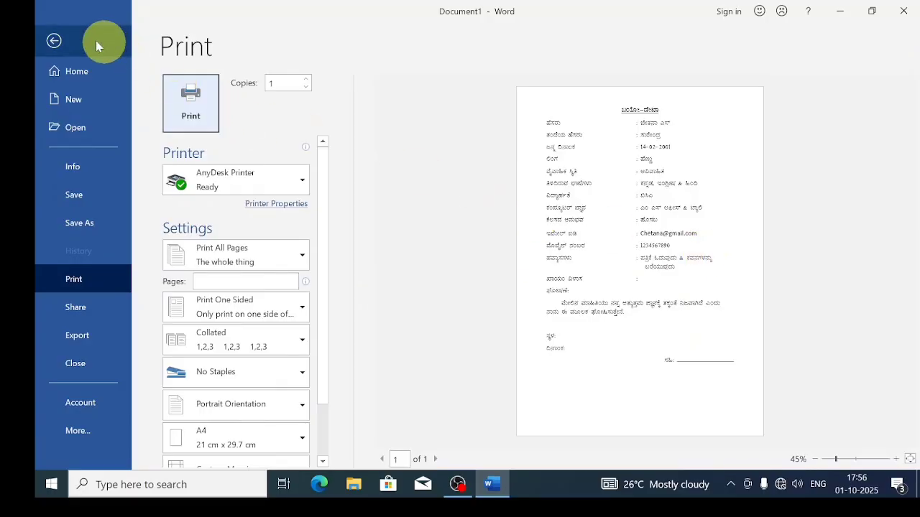
Insert an empty line between the ಖಾಯಂ ವಿಳಾಸ row and the ಘೋಷಣೆ: heading.
{"action": "left_click", "coordinate": [63, 41]}
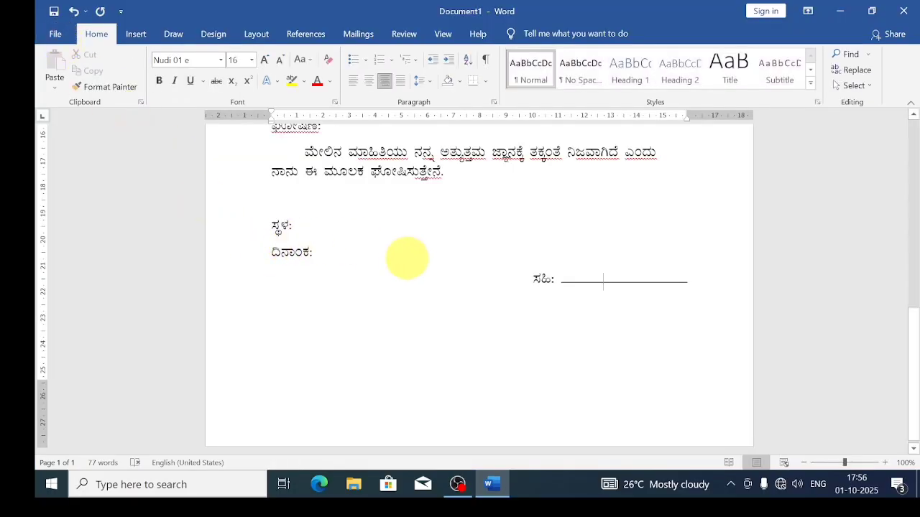
{"action": "scroll", "coordinate": [399, 260], "scroll_direction": "up", "scroll_amount": 4}
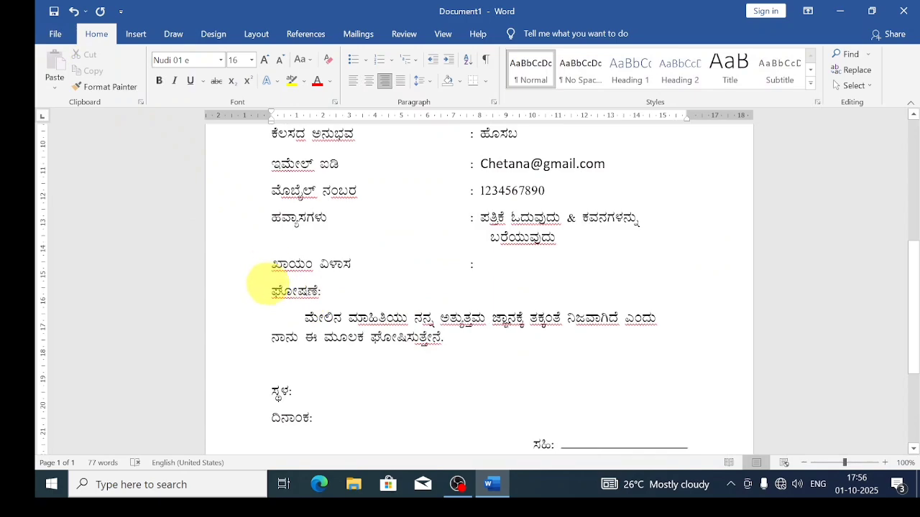
{"action": "left_click", "coordinate": [267, 292]}
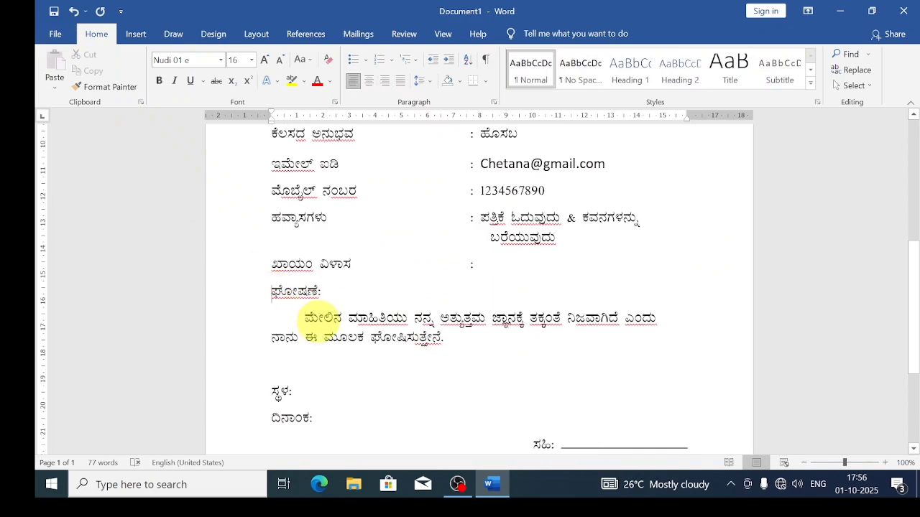
{"action": "key", "text": "Return"}
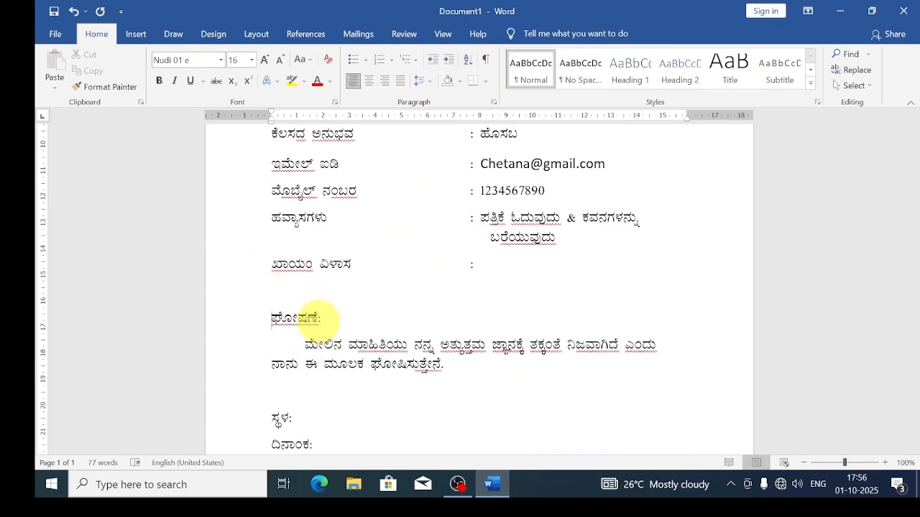
{"action": "scroll", "coordinate": [472, 302], "scroll_direction": "down", "scroll_amount": 4}
{"action": "scroll", "coordinate": [496, 287], "scroll_direction": "up", "scroll_amount": 3}
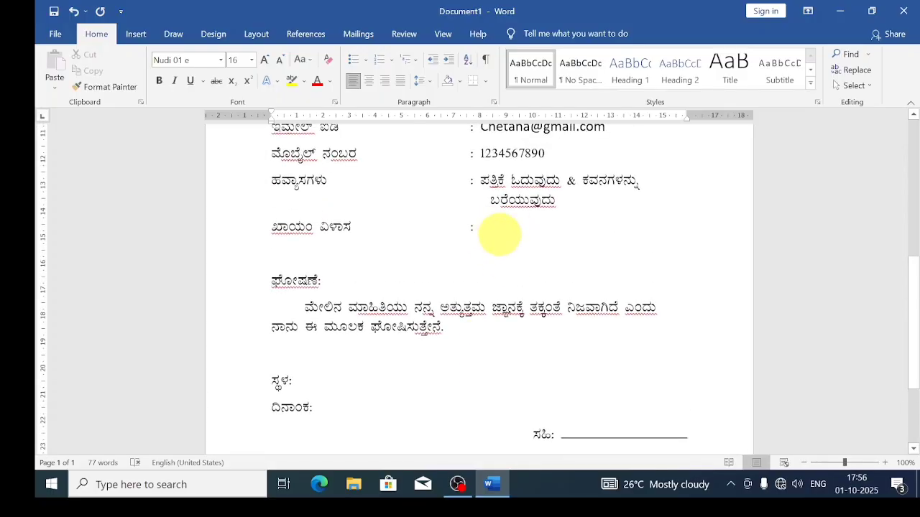
{"action": "scroll", "coordinate": [536, 240], "scroll_direction": "up", "scroll_amount": 6}
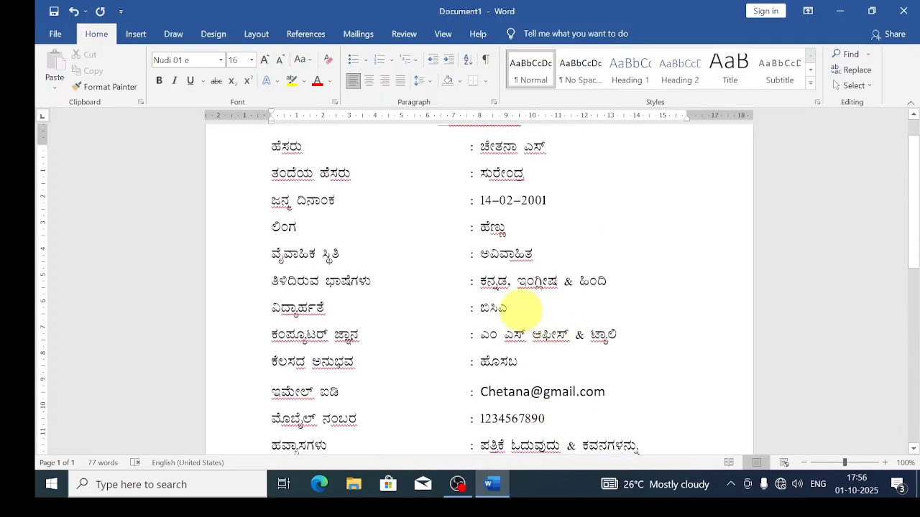
{"action": "scroll", "coordinate": [510, 294], "scroll_direction": "up", "scroll_amount": 1}
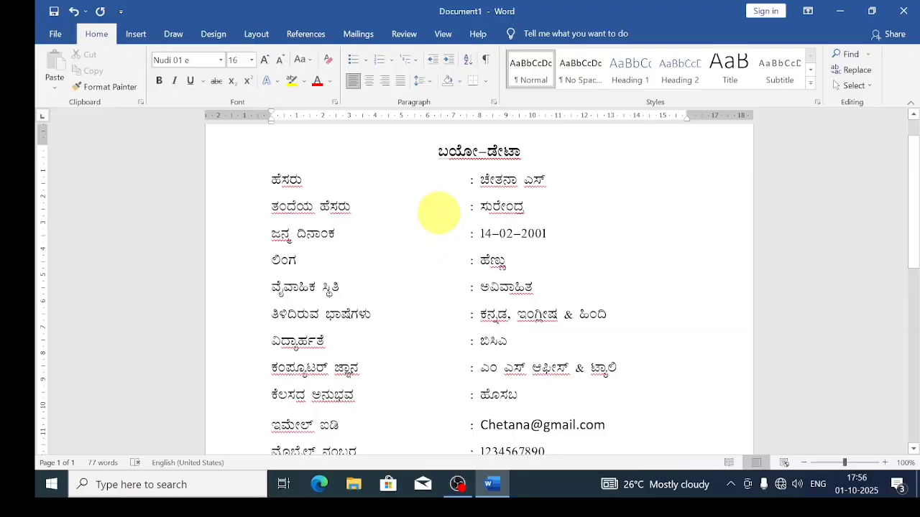
Run Spelling & Grammar, choosing Ignore All for every flagged Kannada word, then confirm completion.
{"action": "left_click", "coordinate": [407, 33]}
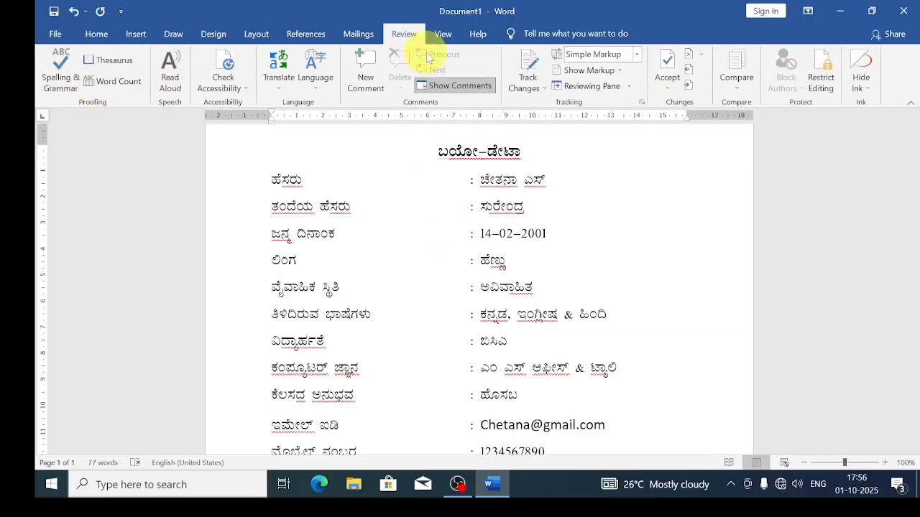
{"action": "left_click", "coordinate": [61, 76]}
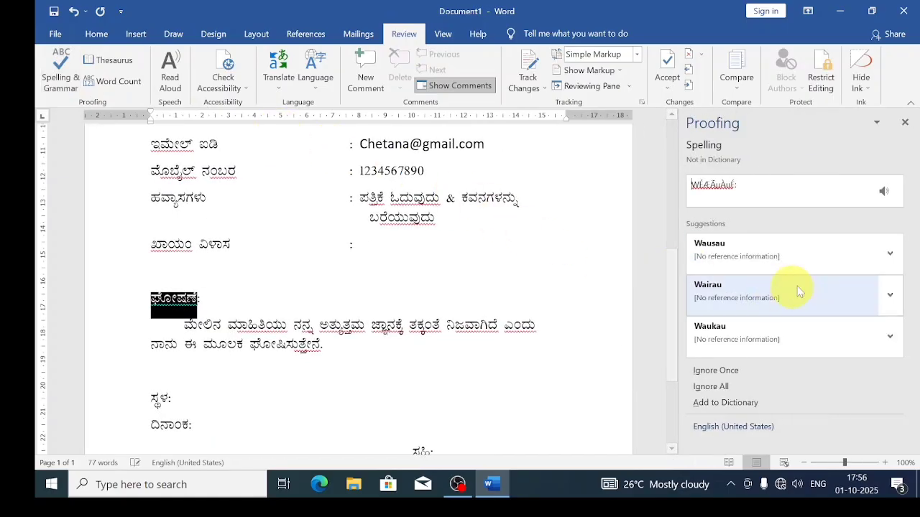
{"action": "left_click", "coordinate": [711, 386]}
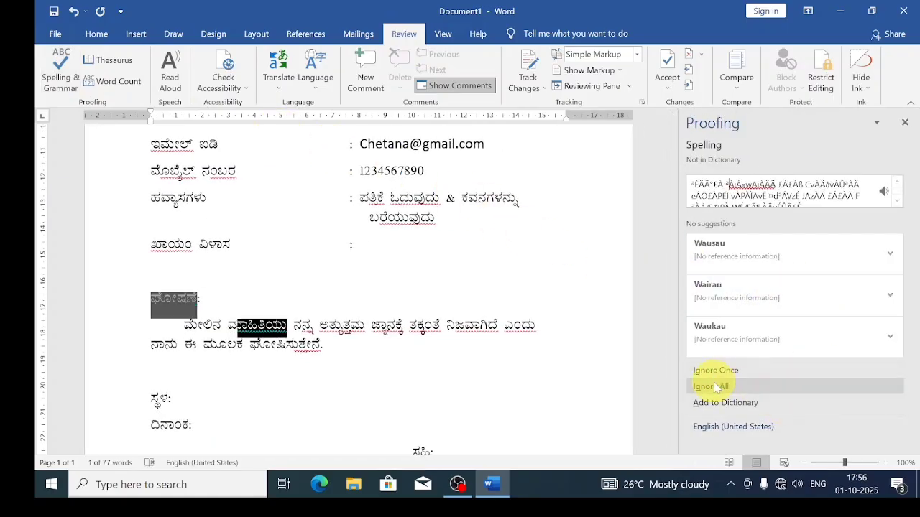
{"action": "left_click", "coordinate": [714, 387]}
{"action": "left_click", "coordinate": [713, 388]}
{"action": "left_click", "coordinate": [712, 388]}
{"action": "left_click", "coordinate": [712, 388]}
{"action": "left_click", "coordinate": [712, 389]}
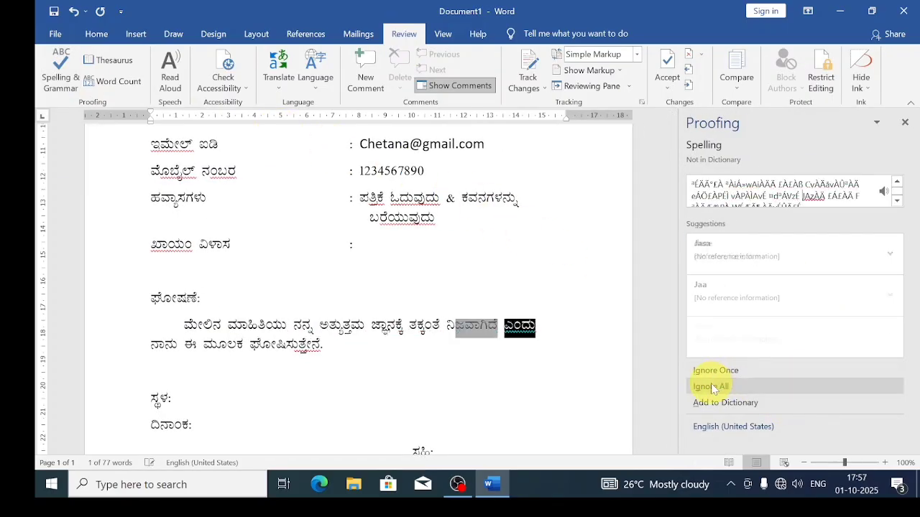
{"action": "left_click", "coordinate": [711, 386]}
{"action": "left_click", "coordinate": [712, 386]}
{"action": "left_click", "coordinate": [712, 386]}
{"action": "left_click", "coordinate": [711, 387]}
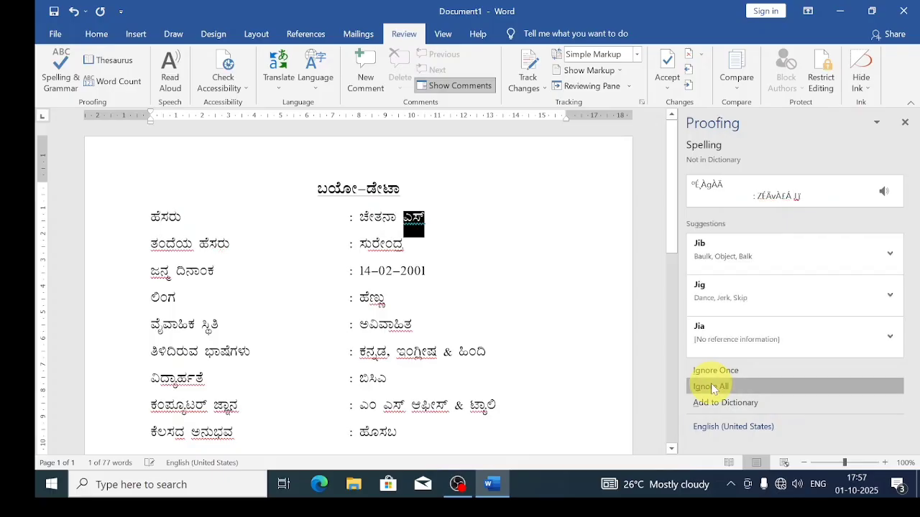
{"action": "left_click", "coordinate": [712, 387]}
{"action": "left_click", "coordinate": [711, 387]}
{"action": "left_click", "coordinate": [712, 387]}
{"action": "left_click", "coordinate": [711, 386]}
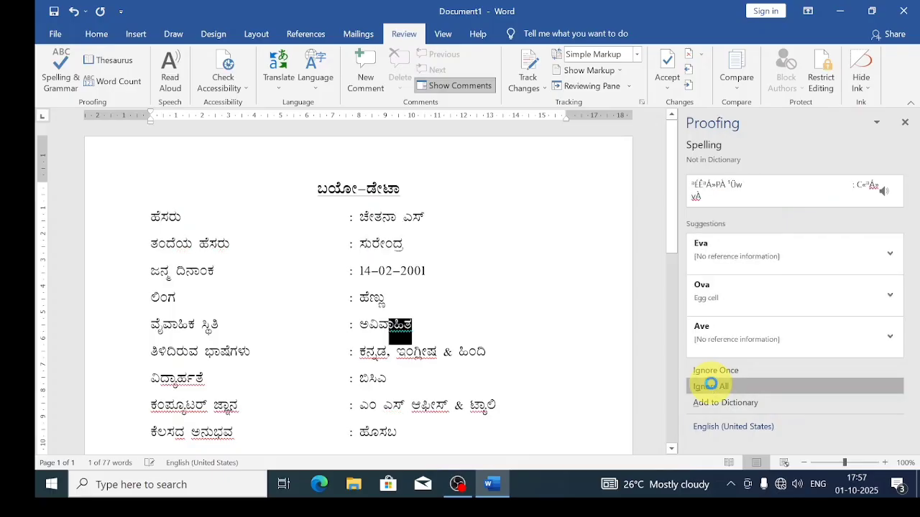
{"action": "left_click", "coordinate": [710, 386]}
{"action": "left_click", "coordinate": [711, 387]}
{"action": "left_click", "coordinate": [711, 387]}
{"action": "left_click", "coordinate": [712, 387]}
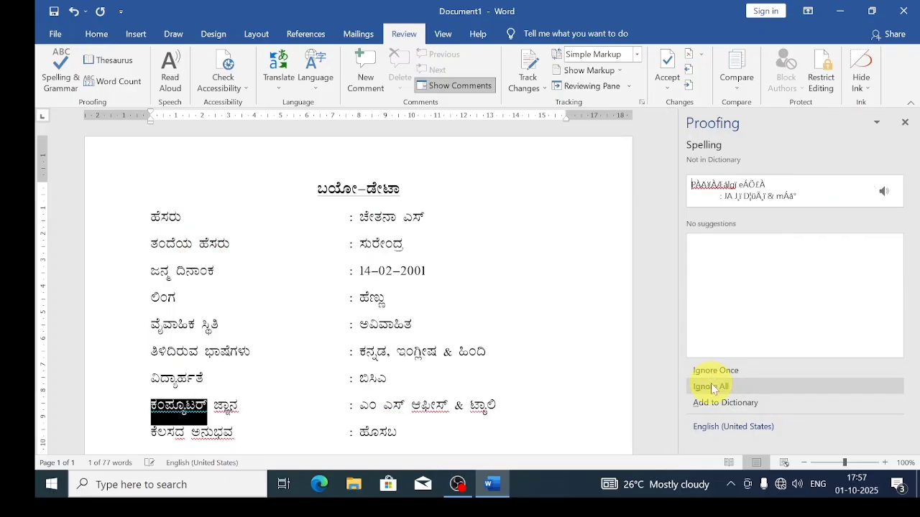
{"action": "left_click", "coordinate": [711, 386]}
{"action": "left_click", "coordinate": [711, 387]}
{"action": "left_click", "coordinate": [711, 387]}
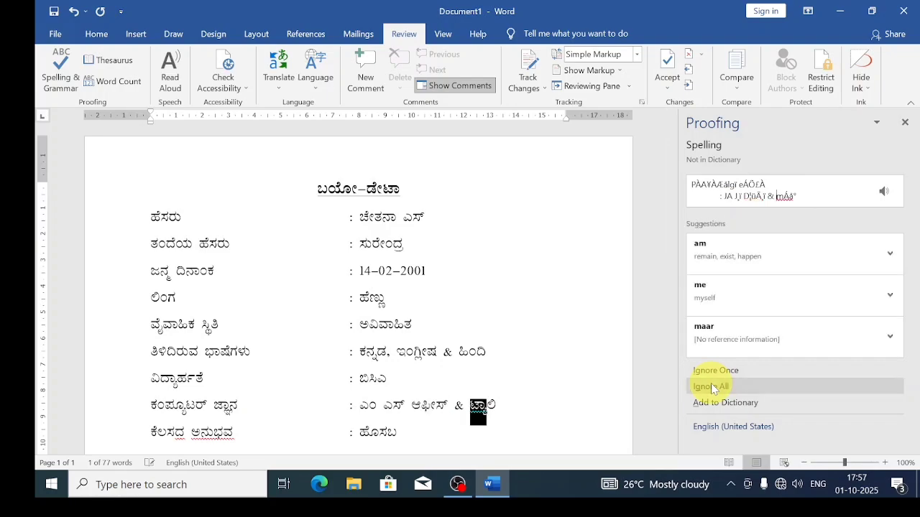
{"action": "left_click", "coordinate": [710, 387]}
{"action": "left_click", "coordinate": [710, 387]}
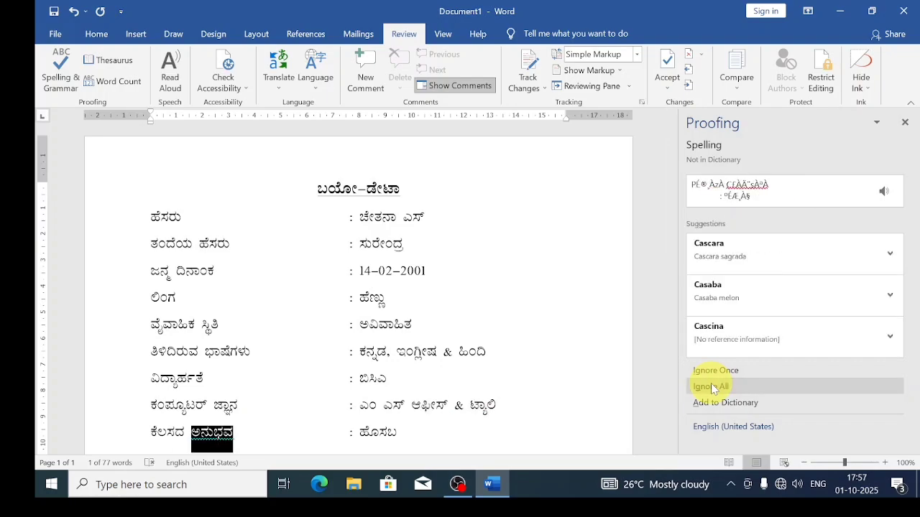
{"action": "left_click", "coordinate": [711, 387]}
{"action": "left_click", "coordinate": [710, 387]}
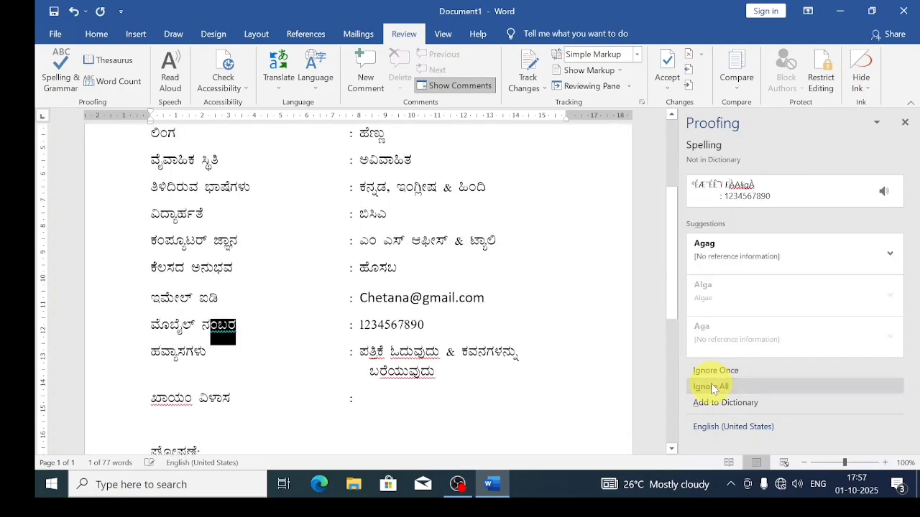
{"action": "left_click", "coordinate": [710, 386]}
{"action": "left_click", "coordinate": [711, 387]}
{"action": "left_click", "coordinate": [712, 386]}
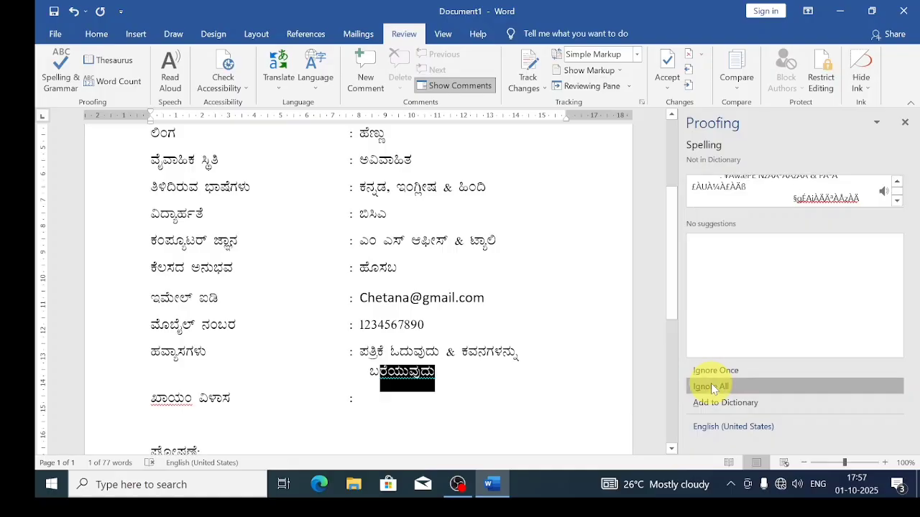
{"action": "left_click", "coordinate": [712, 386]}
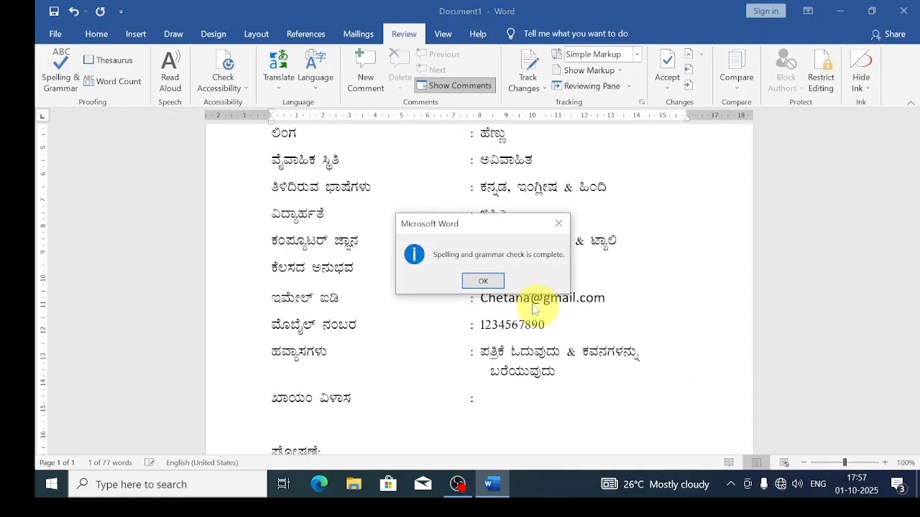
{"action": "left_click", "coordinate": [496, 282]}
{"action": "scroll", "coordinate": [507, 294], "scroll_direction": "down", "scroll_amount": 2}
Check the bio-data page layout in Print preview with Ctrl+P, then return to editing.
{"action": "scroll", "coordinate": [521, 267], "scroll_direction": "down", "scroll_amount": 5}
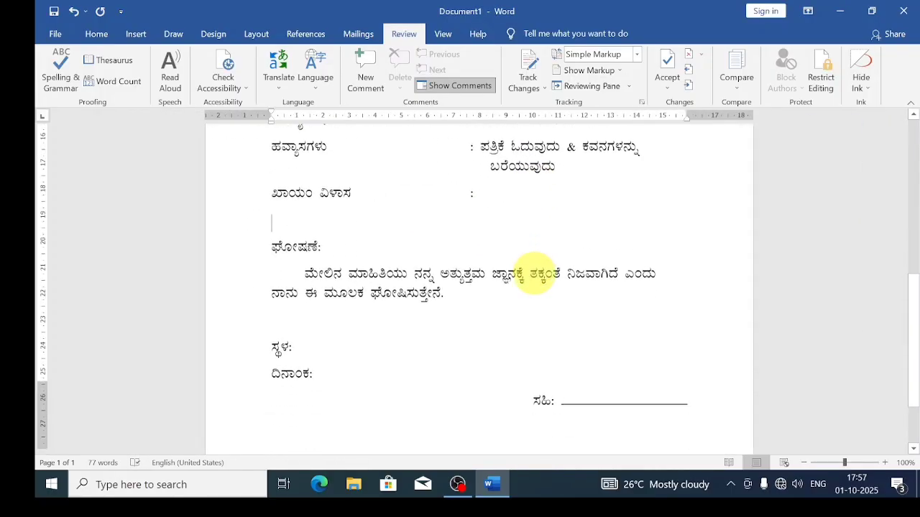
{"action": "scroll", "coordinate": [531, 270], "scroll_direction": "up", "scroll_amount": 6}
{"action": "scroll", "coordinate": [534, 272], "scroll_direction": "up", "scroll_amount": 4}
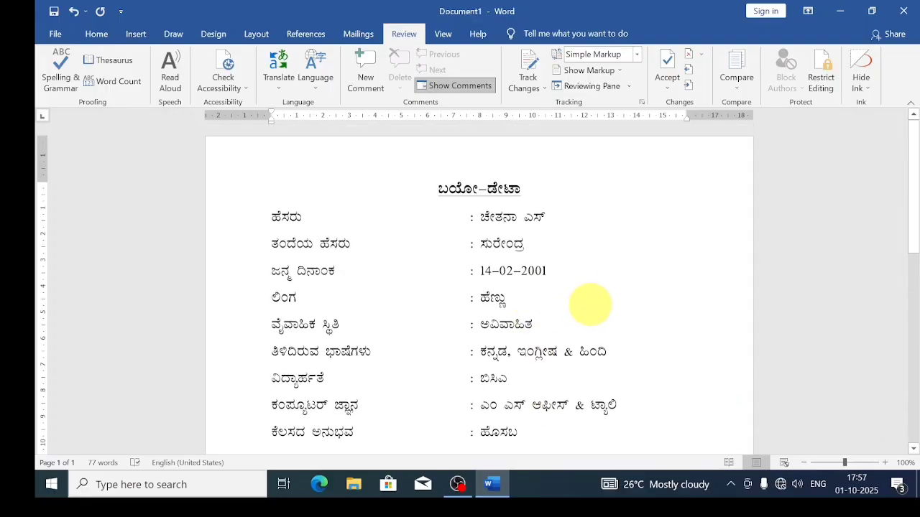
{"action": "key", "text": "ctrl+p"}
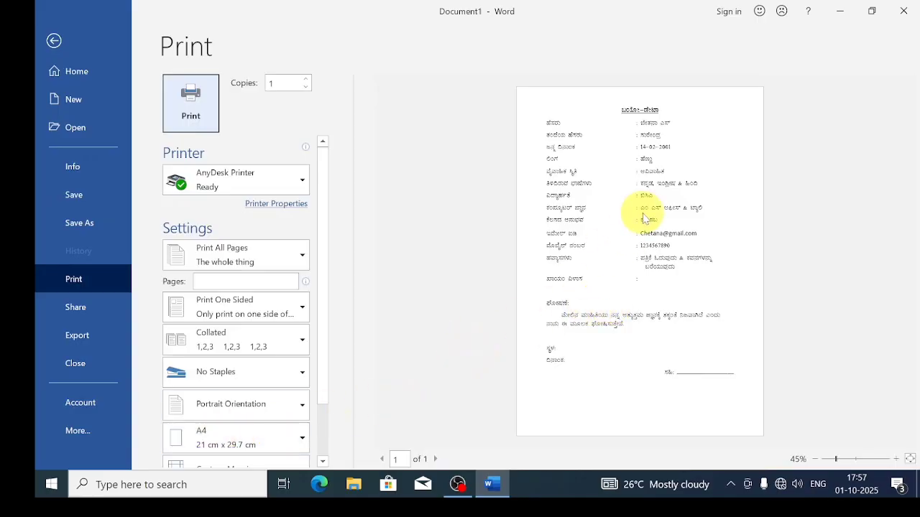
{"action": "left_click", "coordinate": [55, 41]}
{"action": "scroll", "coordinate": [405, 194], "scroll_direction": "down", "scroll_amount": 3}
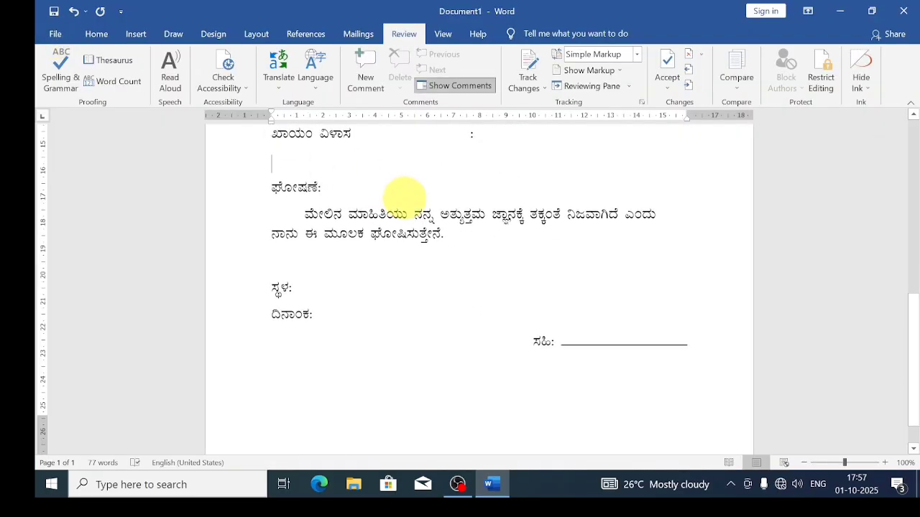
{"action": "scroll", "coordinate": [404, 195], "scroll_direction": "up", "scroll_amount": 6}
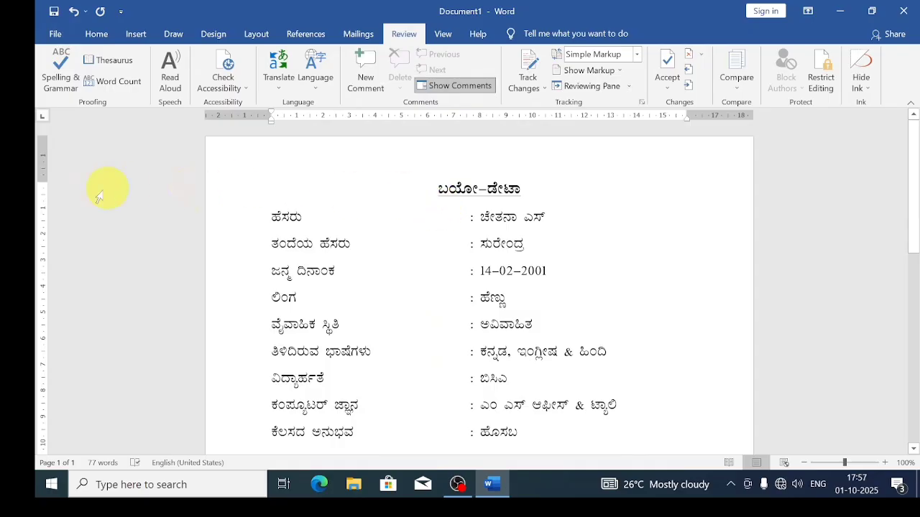
Drag the top margin down on the vertical ruler and verify it in Print preview.
{"action": "left_click_drag", "start_coordinate": [45, 181], "coordinate": [46, 199]}
{"action": "scroll", "coordinate": [396, 266], "scroll_direction": "down", "scroll_amount": 6}
{"action": "scroll", "coordinate": [396, 266], "scroll_direction": "down", "scroll_amount": 4}
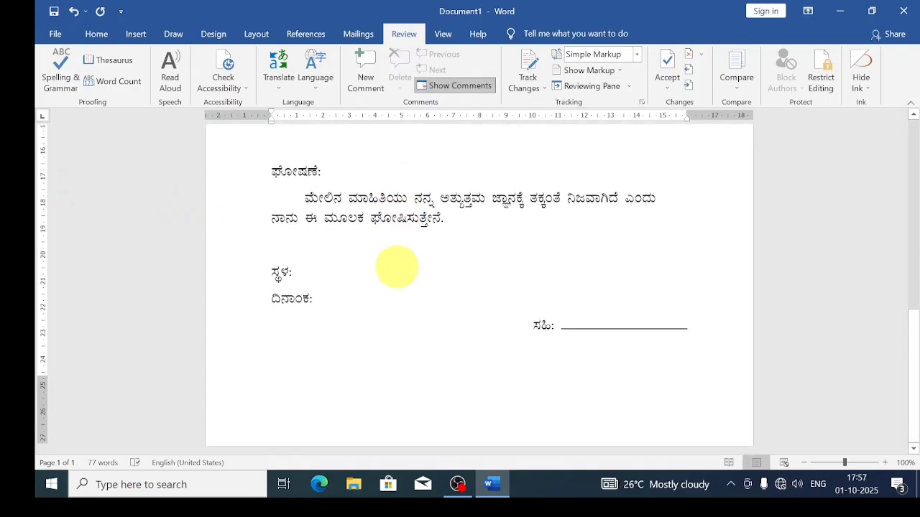
{"action": "key", "text": "ctrl+p"}
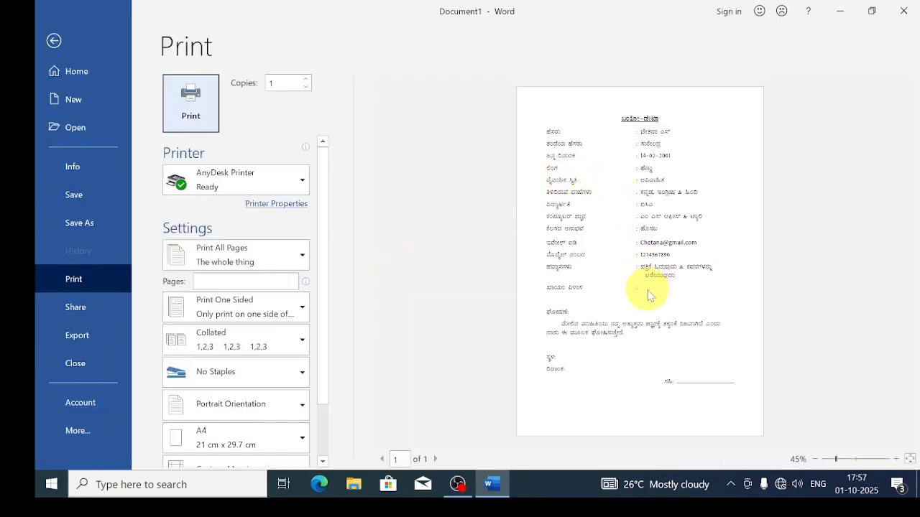
{"action": "left_click", "coordinate": [54, 41]}
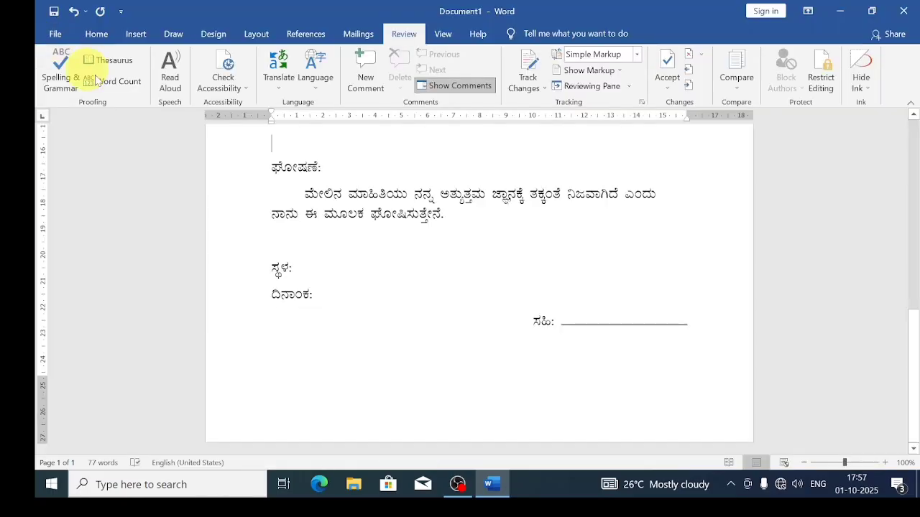
{"action": "scroll", "coordinate": [482, 252], "scroll_direction": "up", "scroll_amount": 12}
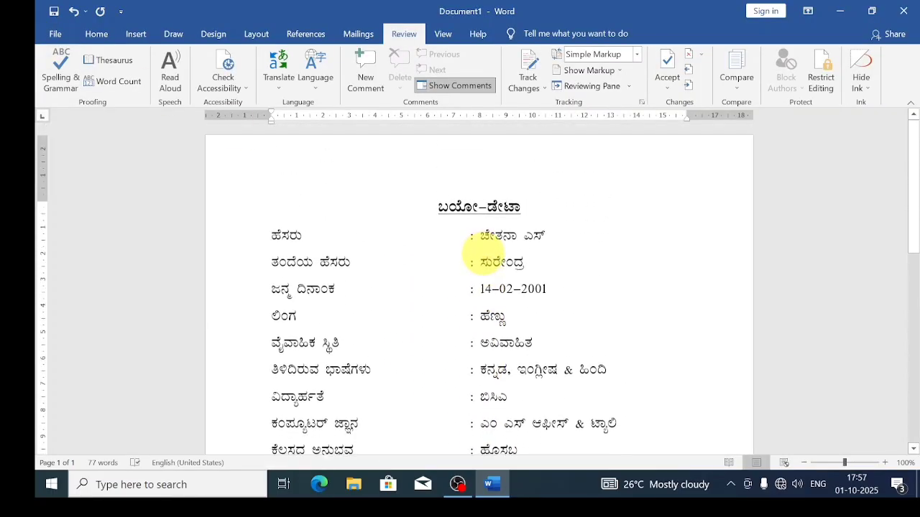